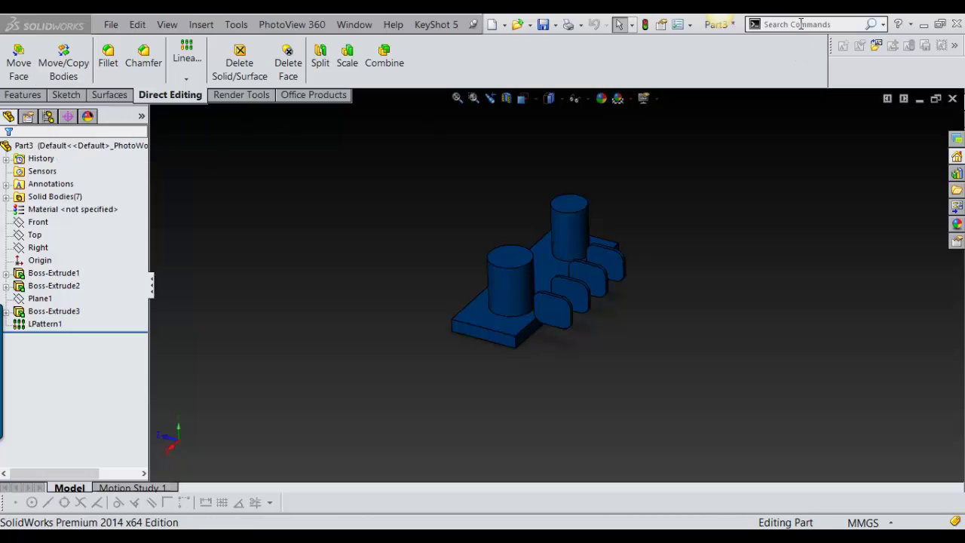
pyautogui.click(66, 66)
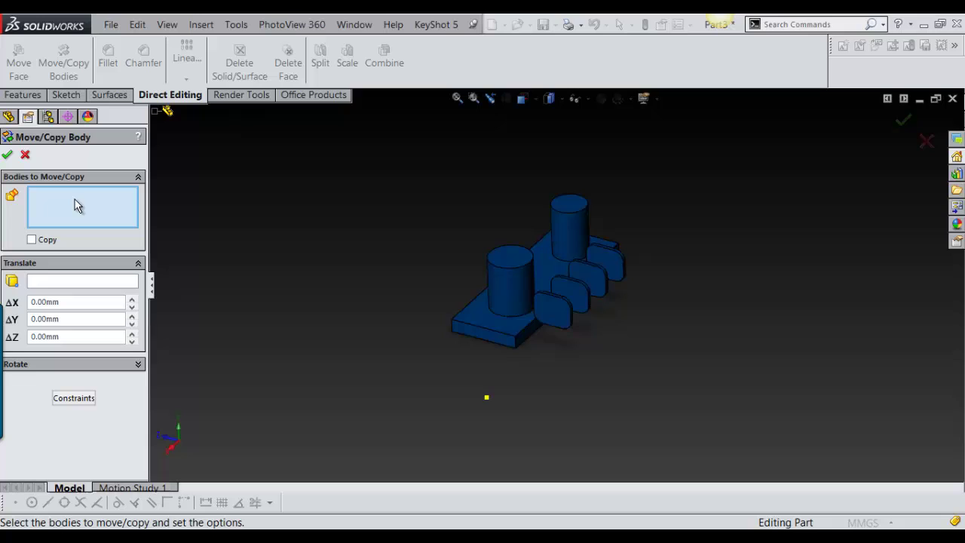
pyautogui.click(500, 280)
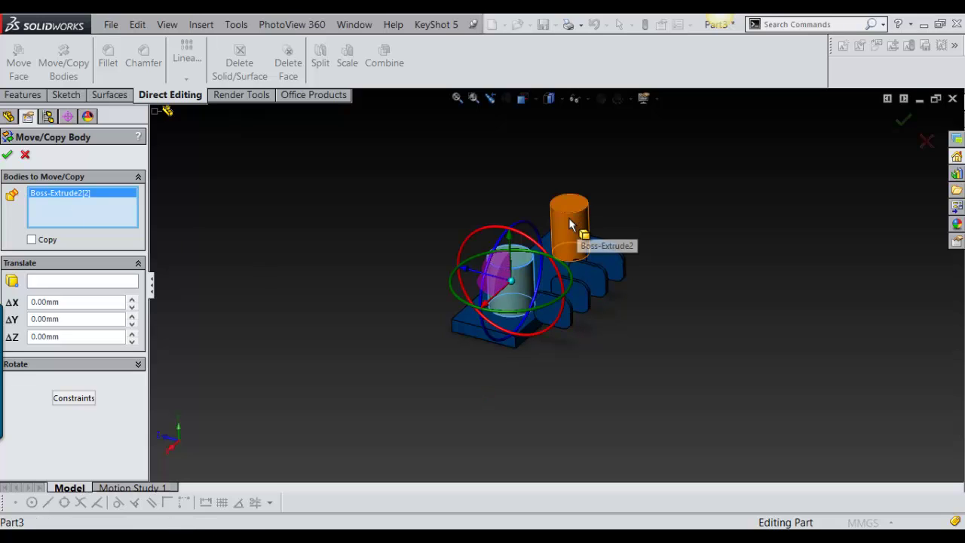
pyautogui.click(571, 225)
pyautogui.click(504, 299)
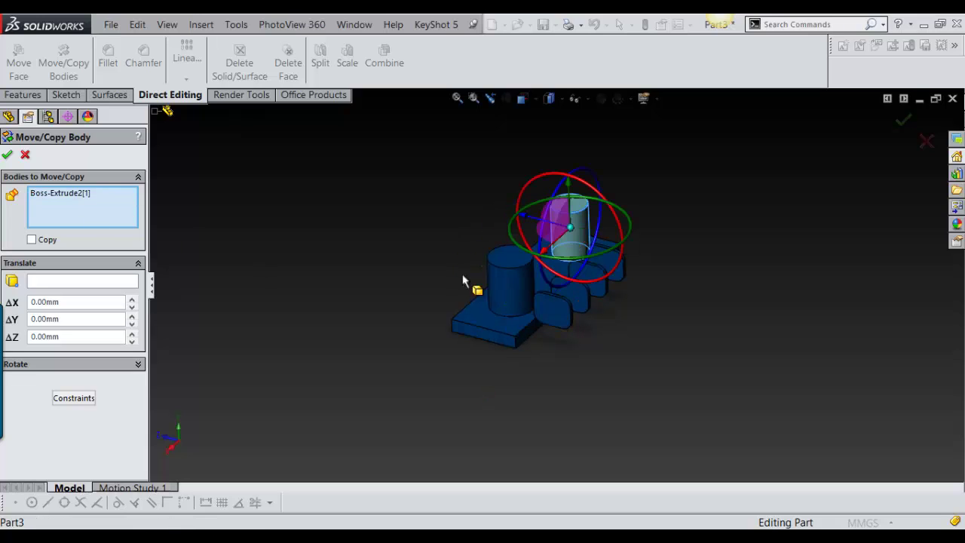
pyautogui.rightClick(85, 219)
pyautogui.click(159, 222)
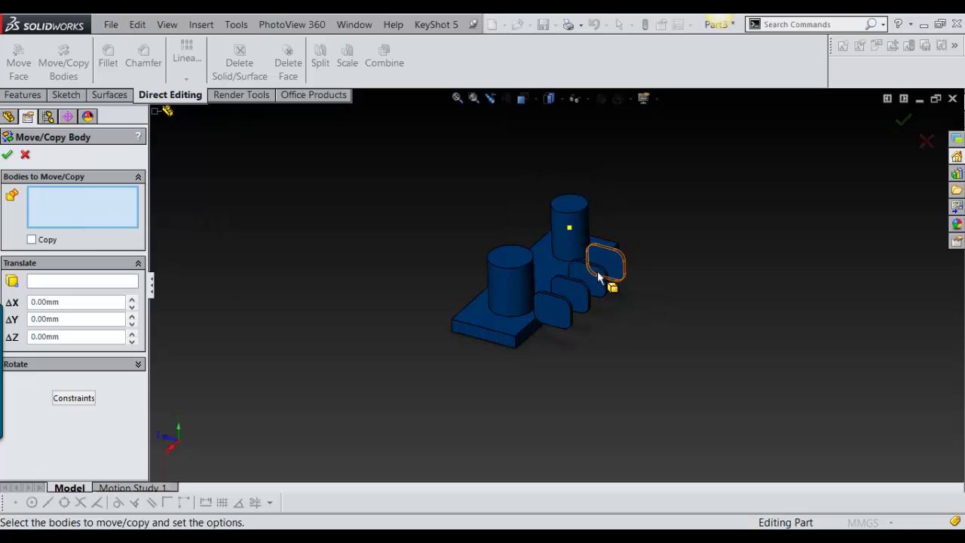
pyautogui.scroll(-2, 609, 272)
pyautogui.click(463, 294)
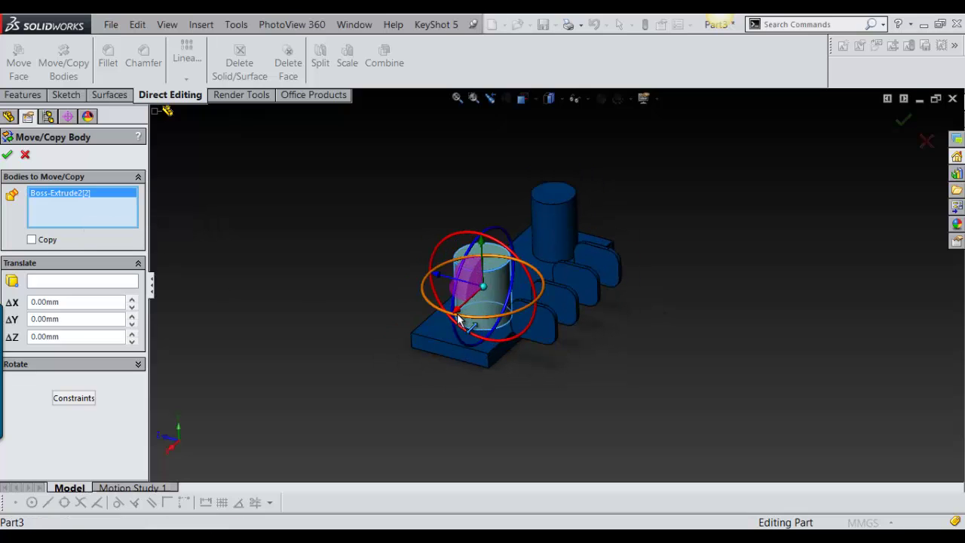
pyautogui.moveTo(458, 317); pyautogui.dragTo(352, 392)
pyautogui.moveTo(334, 353); pyautogui.dragTo(460, 371)
pyautogui.scroll(-2, 545, 405)
pyautogui.scroll(2, 598, 405)
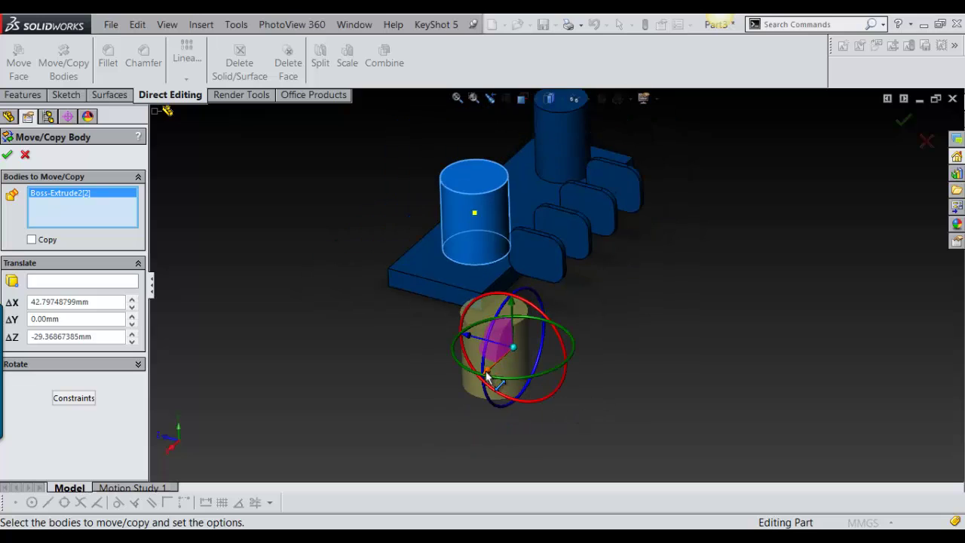
pyautogui.moveTo(465, 334); pyautogui.dragTo(354, 305)
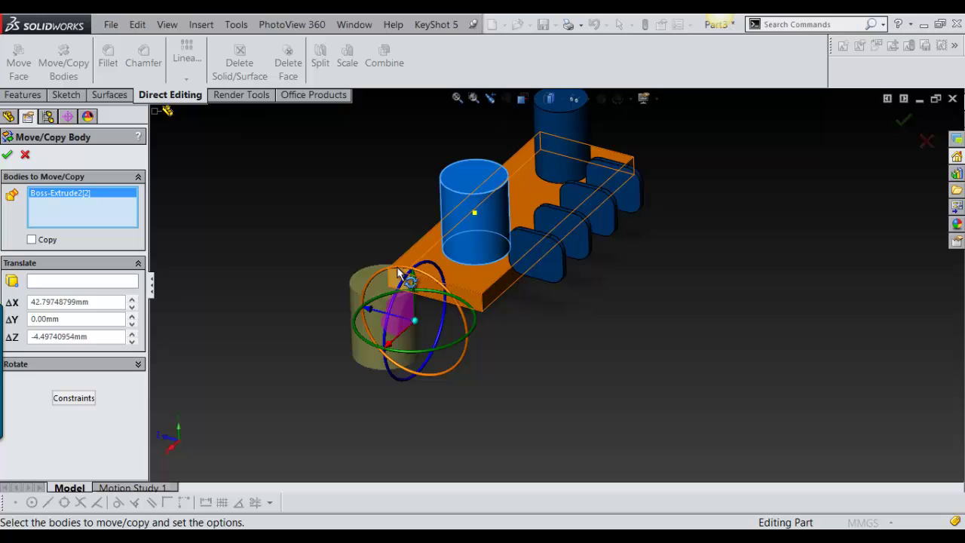
pyautogui.moveTo(399, 273); pyautogui.dragTo(498, 282)
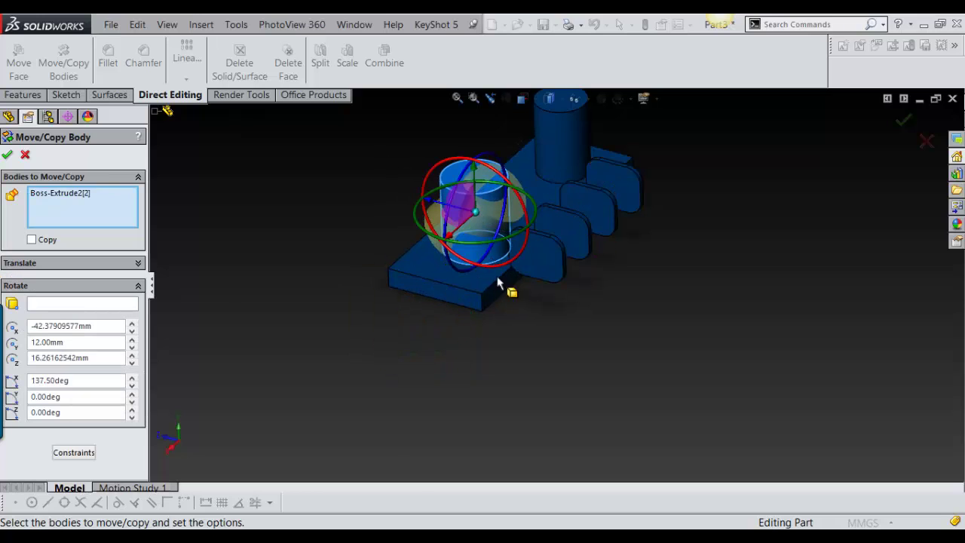
pyautogui.click(15, 154)
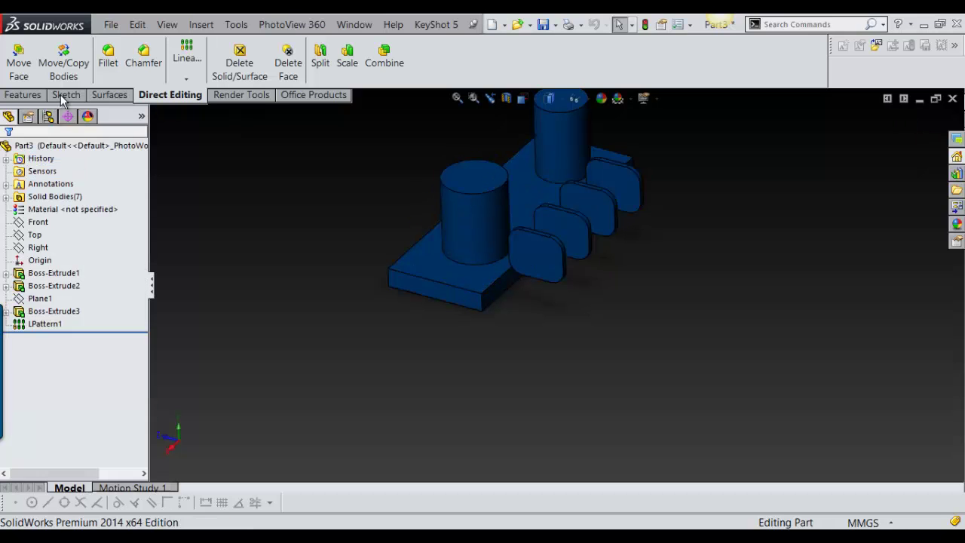
# Translate the front cylinder body off the base plate to the open space beyond the row of rounded tabs
pyautogui.click(63, 62)
pyautogui.click(490, 242)
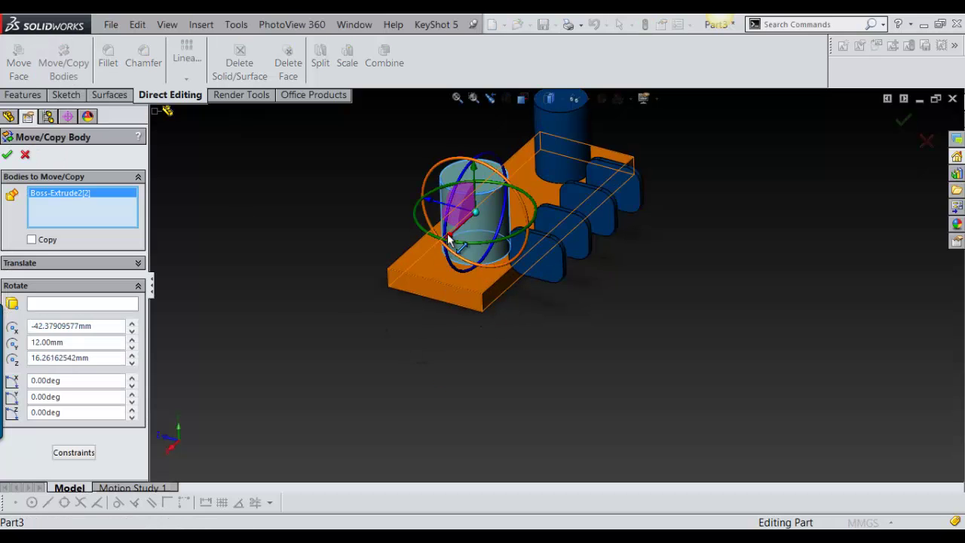
pyautogui.moveTo(445, 274); pyautogui.dragTo(641, 332)
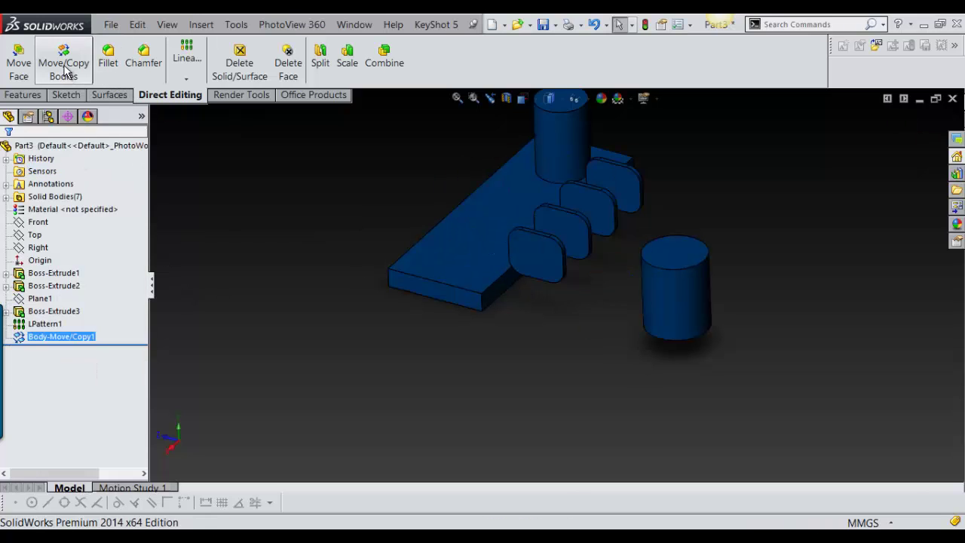
# Rotate the detached cylinder body about 285° around the X axis so it lies on its side
pyautogui.click(63, 60)
pyautogui.click(707, 317)
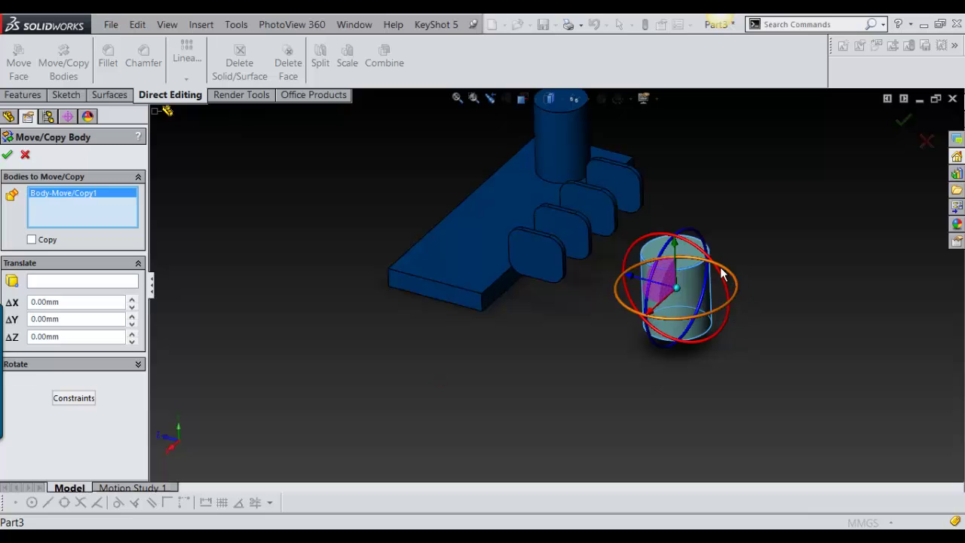
pyautogui.moveTo(699, 256); pyautogui.dragTo(603, 332)
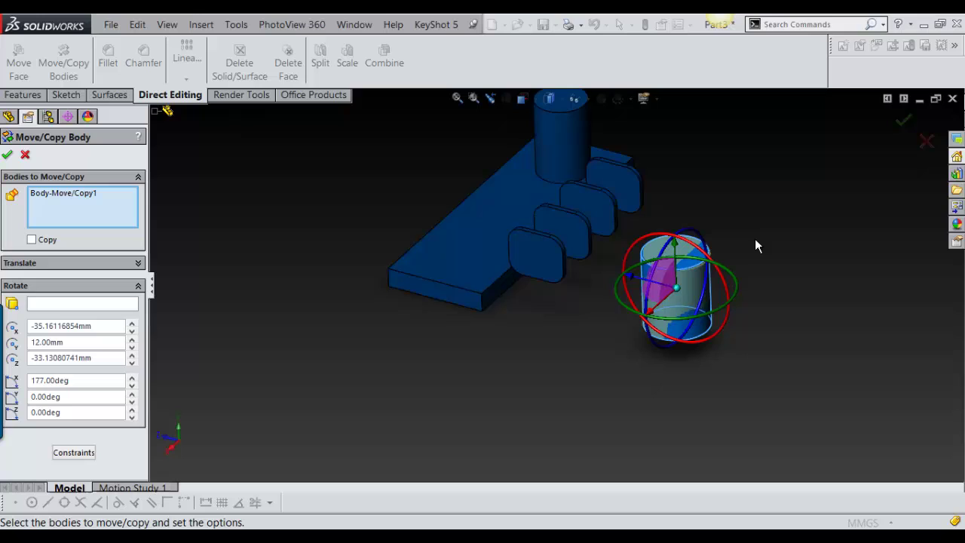
pyautogui.click(705, 256)
pyautogui.click(694, 279)
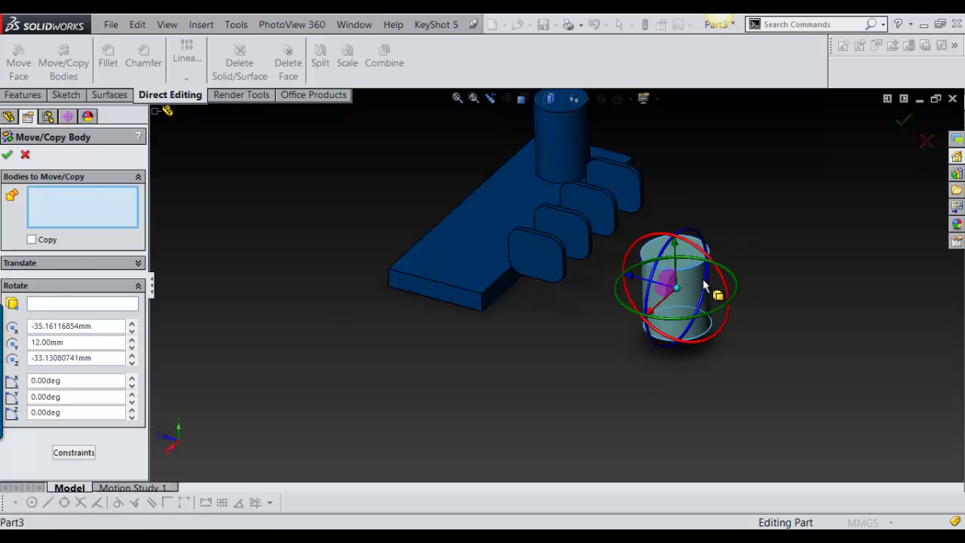
pyautogui.moveTo(701, 253); pyautogui.dragTo(750, 332)
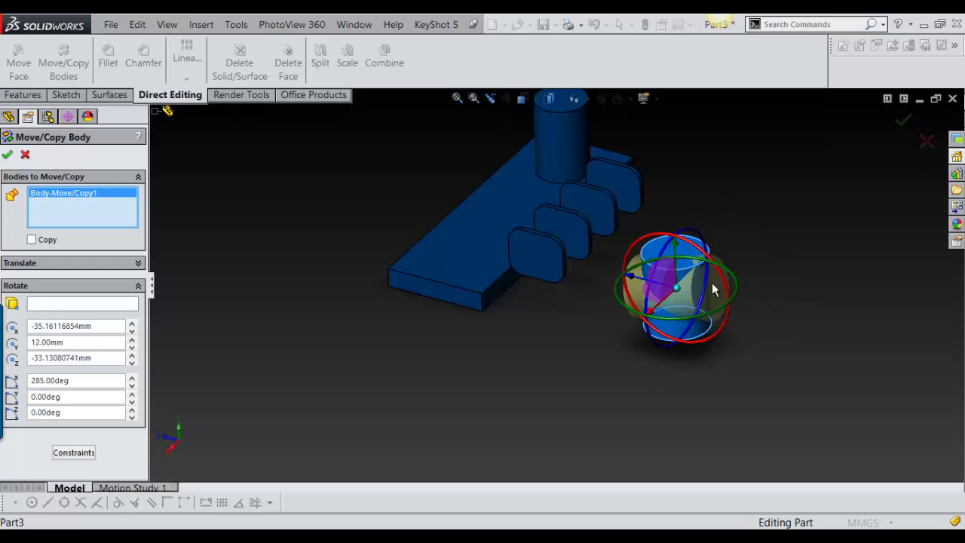
pyautogui.click(6, 155)
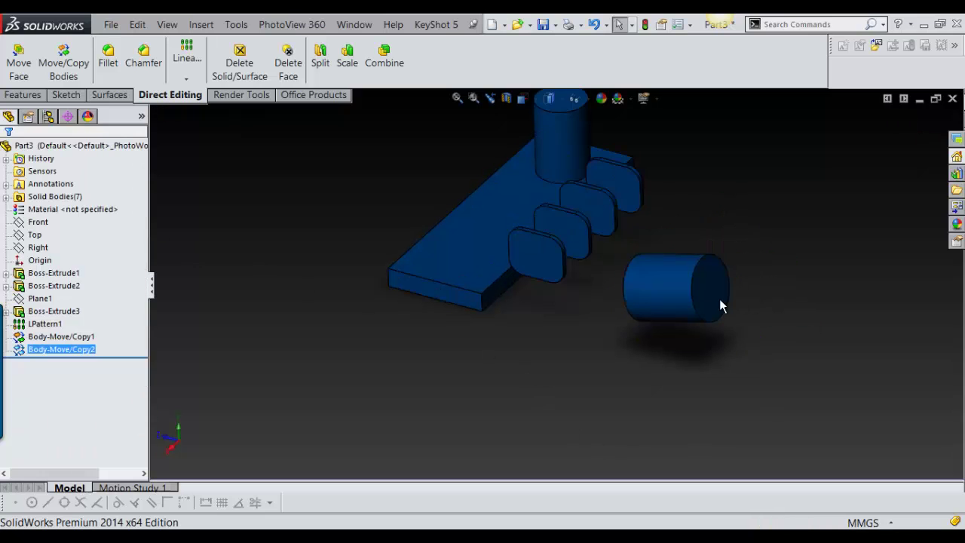
# Translate the rotated cylinder body about 32.4 mm along the X axis
pyautogui.click(64, 63)
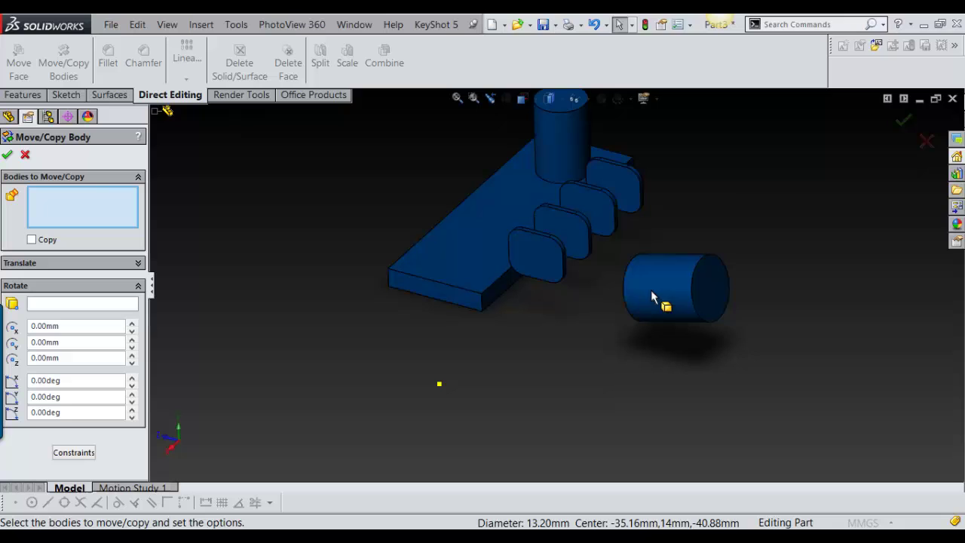
pyautogui.click(668, 303)
pyautogui.moveTo(650, 316); pyautogui.dragTo(567, 403)
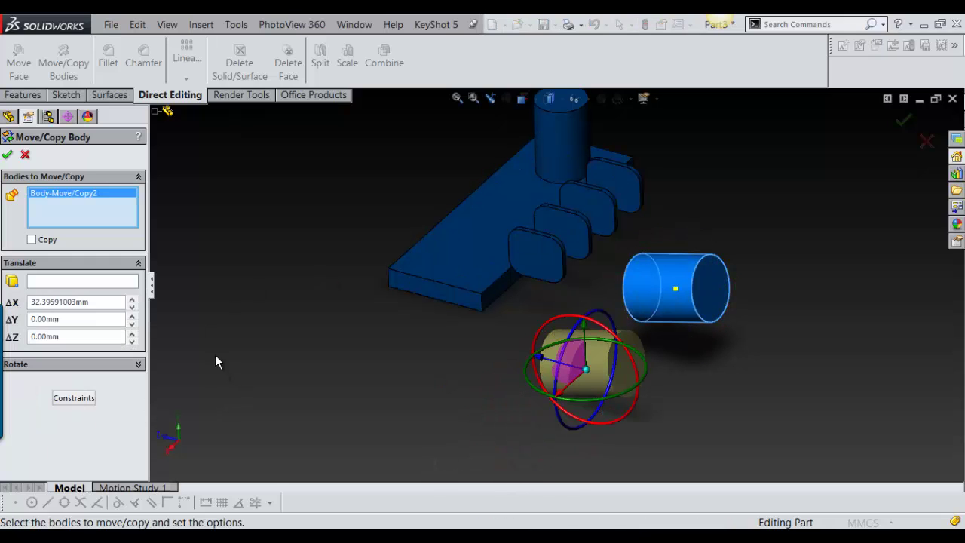
pyautogui.click(6, 154)
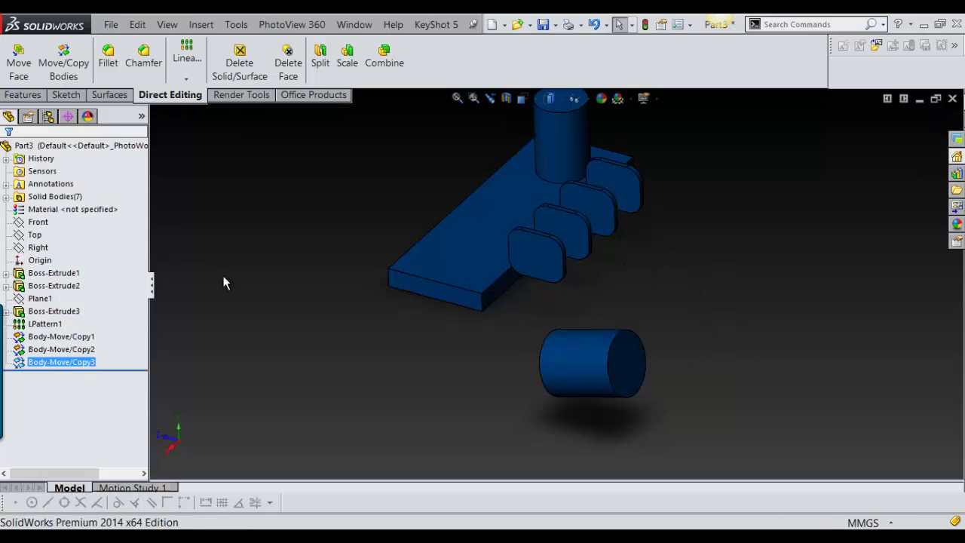
# Create three copies of the detached cylinder body, rotated by about 318° increments around the X axis through its centre
pyautogui.click(64, 59)
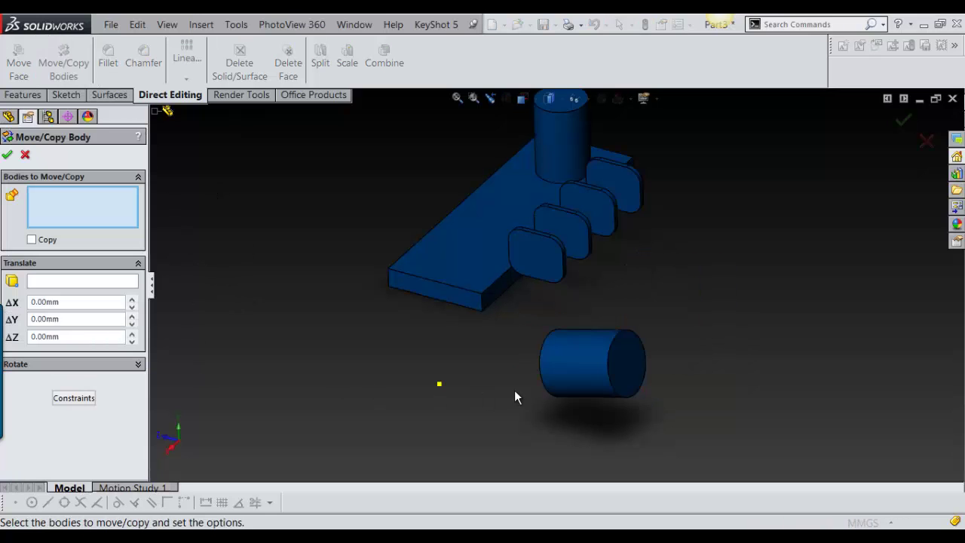
pyautogui.click(577, 366)
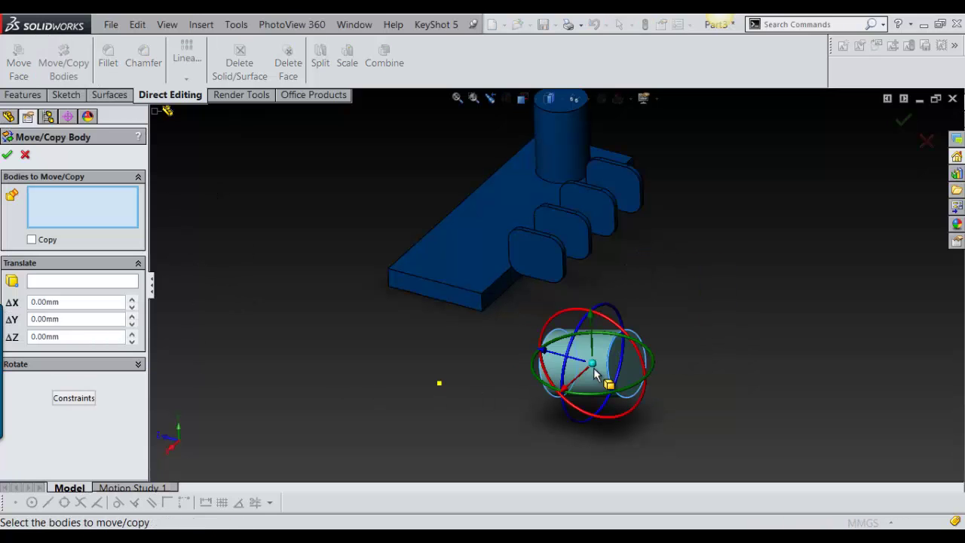
pyautogui.click(48, 241)
pyautogui.moveTo(567, 390); pyautogui.dragTo(697, 303)
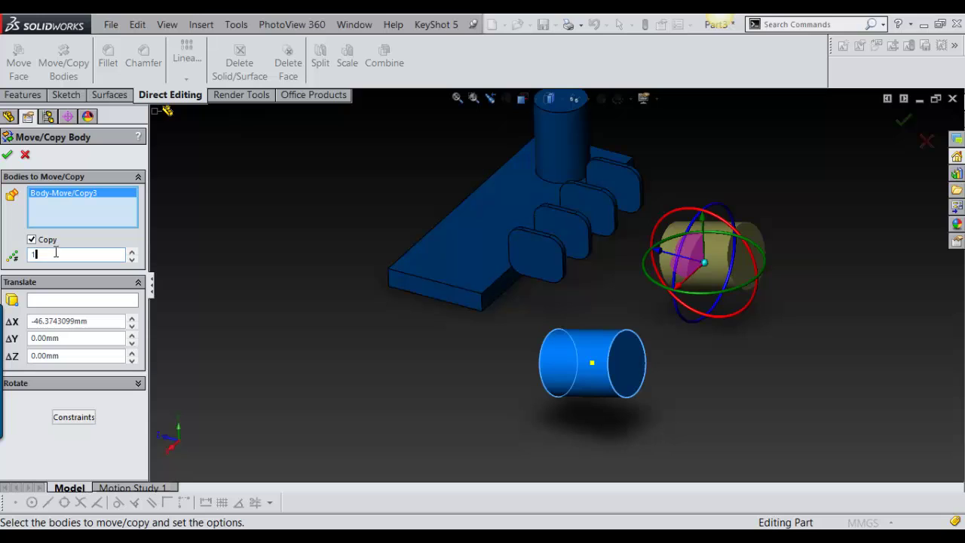
pyautogui.write('3')
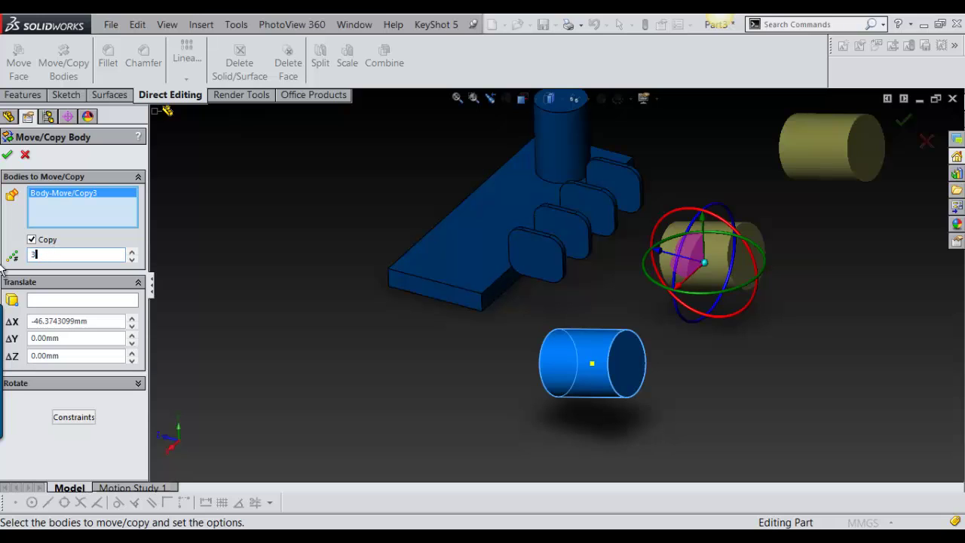
pyautogui.scroll(3, 705, 308)
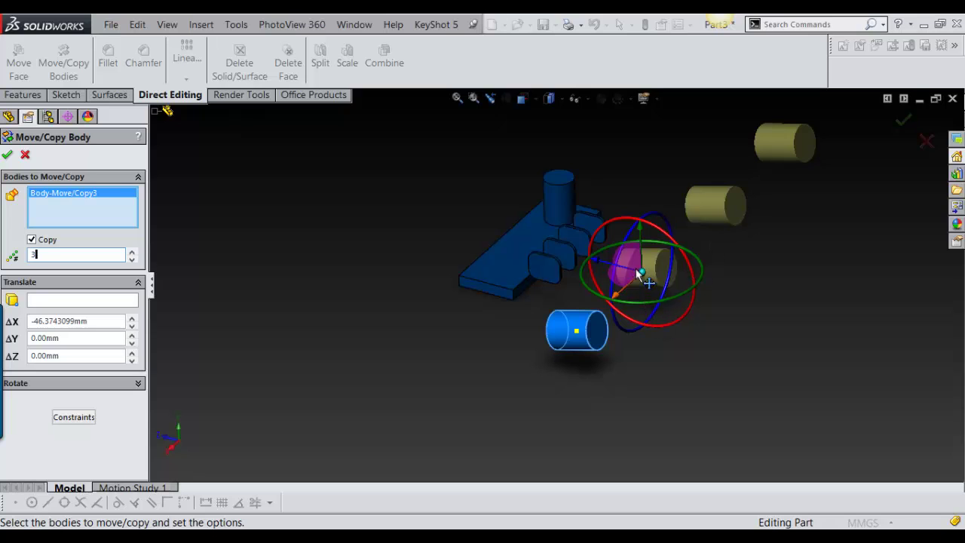
pyautogui.moveTo(579, 260); pyautogui.dragTo(715, 271)
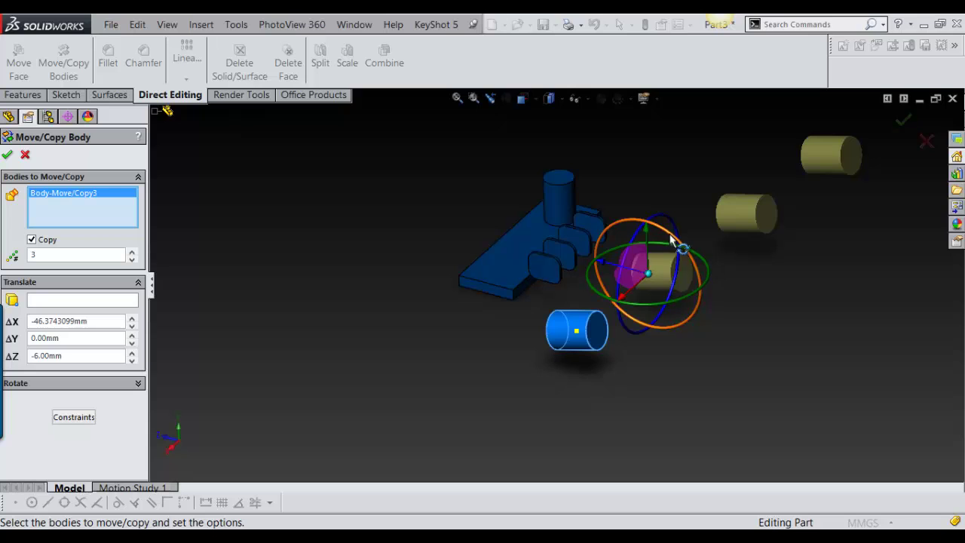
pyautogui.moveTo(671, 244); pyautogui.dragTo(699, 321)
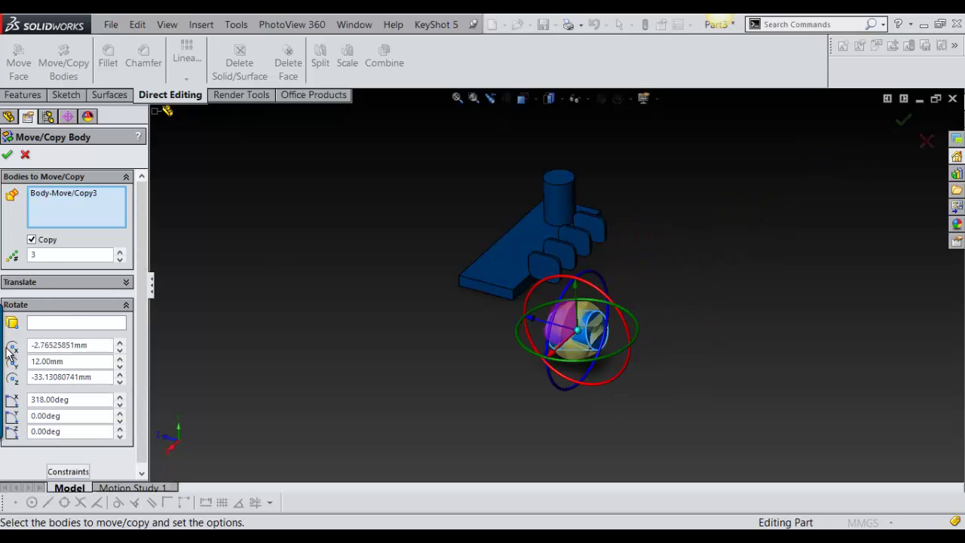
pyautogui.click(8, 156)
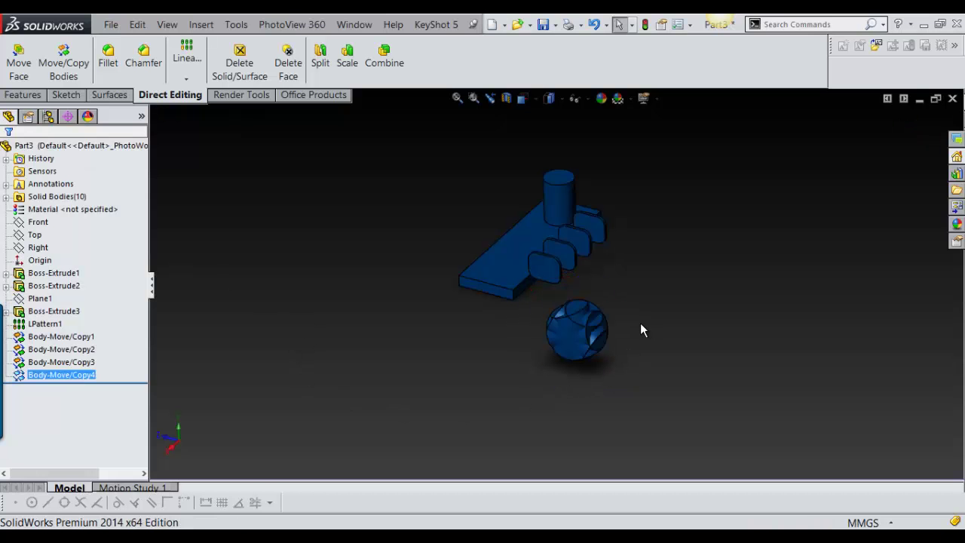
pyautogui.moveTo(642, 329); pyautogui.dragTo(674, 323, button='middle')
pyautogui.scroll(-5, 648, 298)
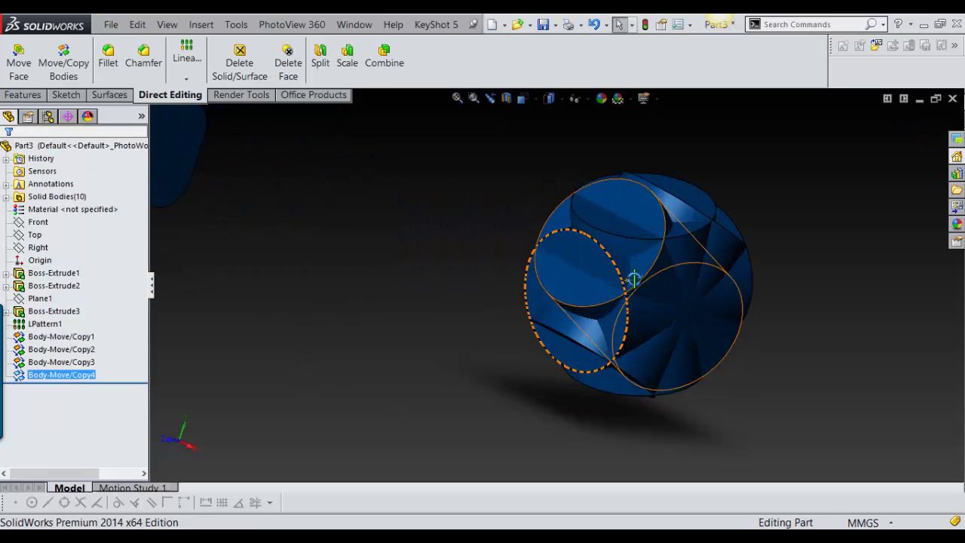
pyautogui.scroll(5, 633, 279)
pyautogui.scroll(-6, 482, 286)
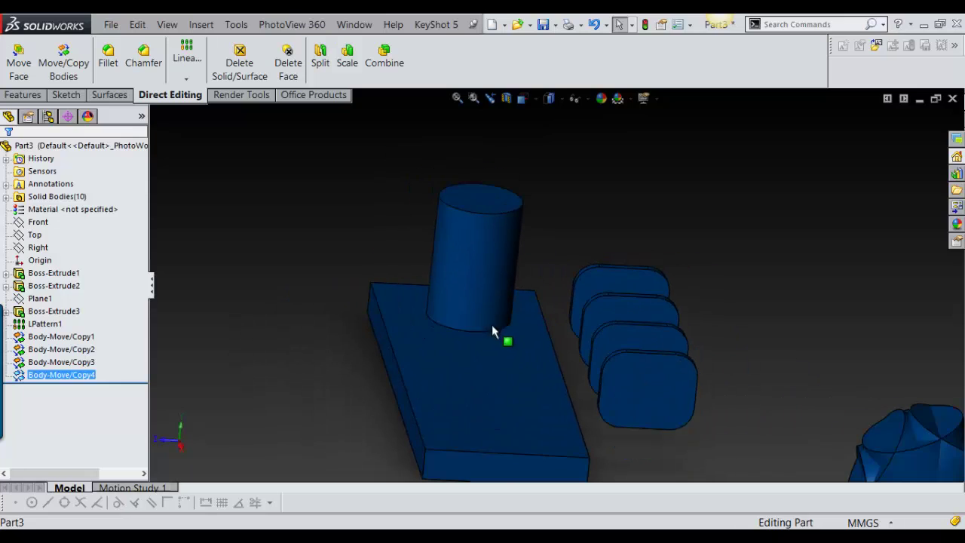
pyautogui.click(64, 63)
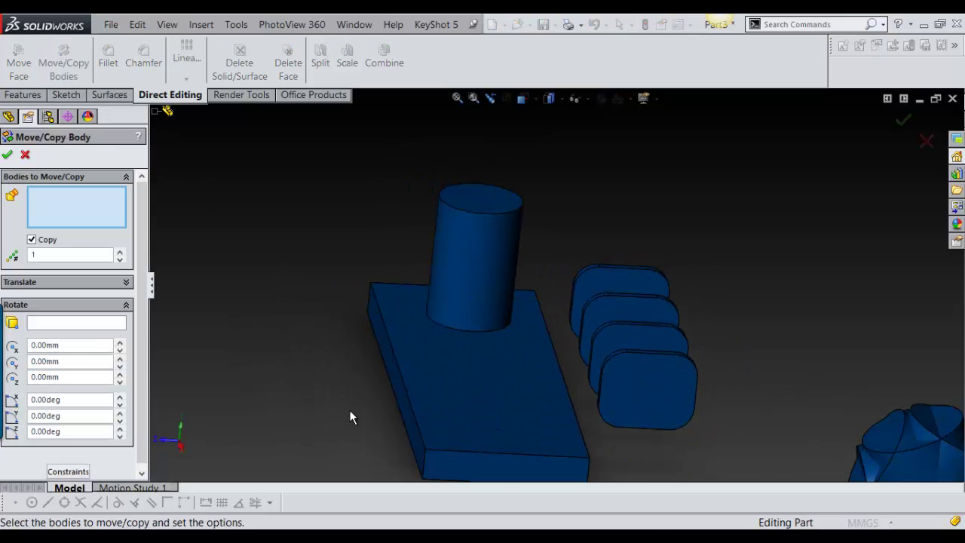
pyautogui.click(498, 260)
pyautogui.scroll(3, 512, 362)
pyautogui.moveTo(504, 346); pyautogui.dragTo(416, 351, button='middle')
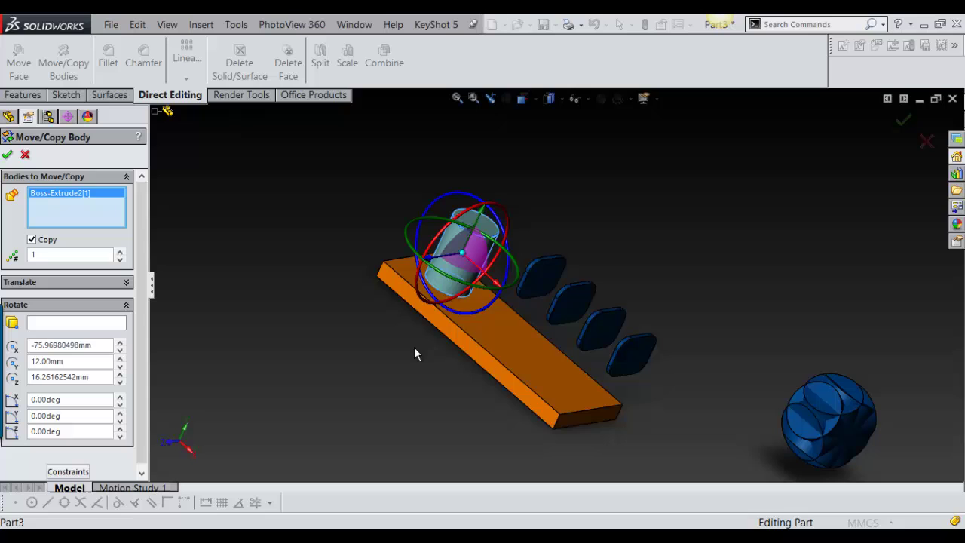
pyautogui.click(25, 155)
# Create a 3D sketch with one point at the centre of the cylinder's base circle and another in the open space beyond the plate's end
pyautogui.keyDown('ctrl'); pyautogui.moveTo(362, 302); pyautogui.dragTo(422, 305, button='middle'); pyautogui.keyUp('ctrl')
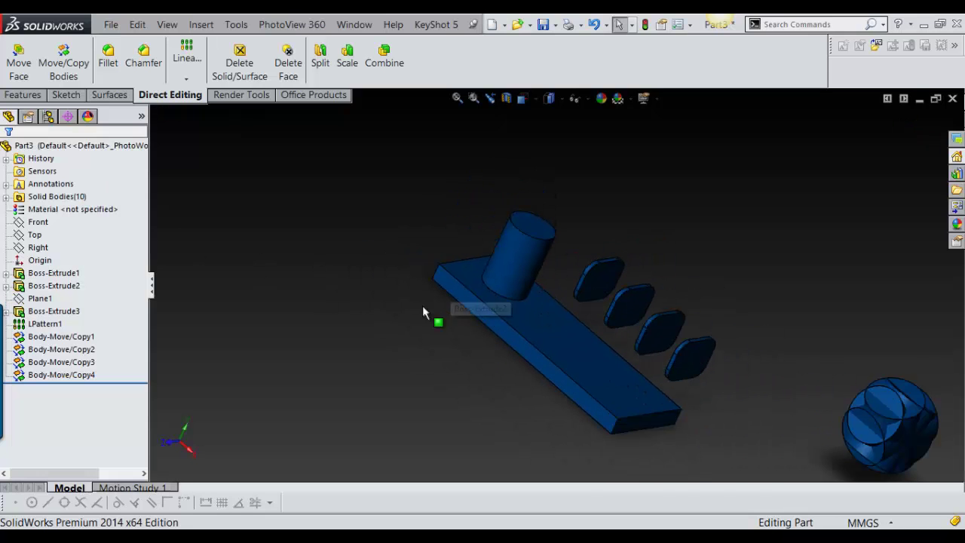
pyautogui.press('s')
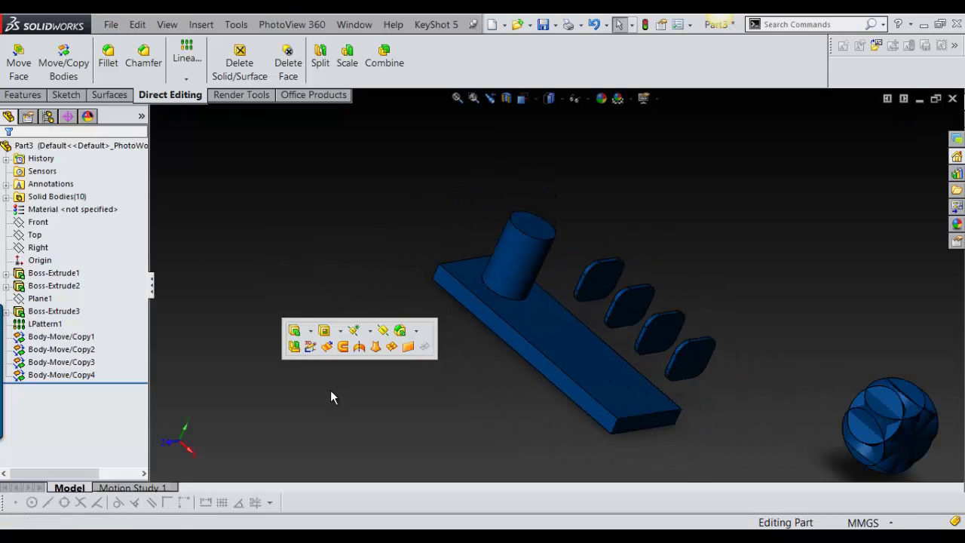
pyautogui.click(325, 347)
pyautogui.press('s')
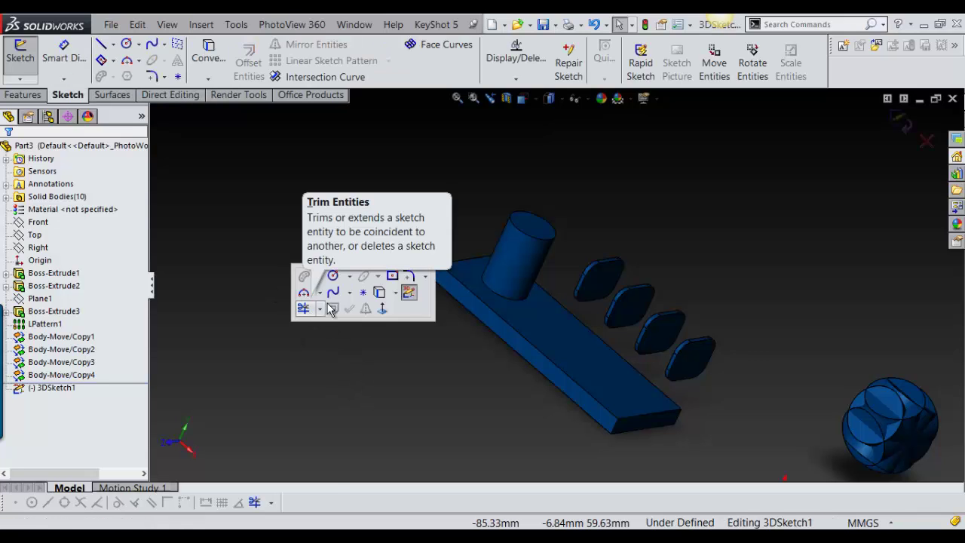
pyautogui.click(362, 291)
pyautogui.scroll(-5, 532, 310)
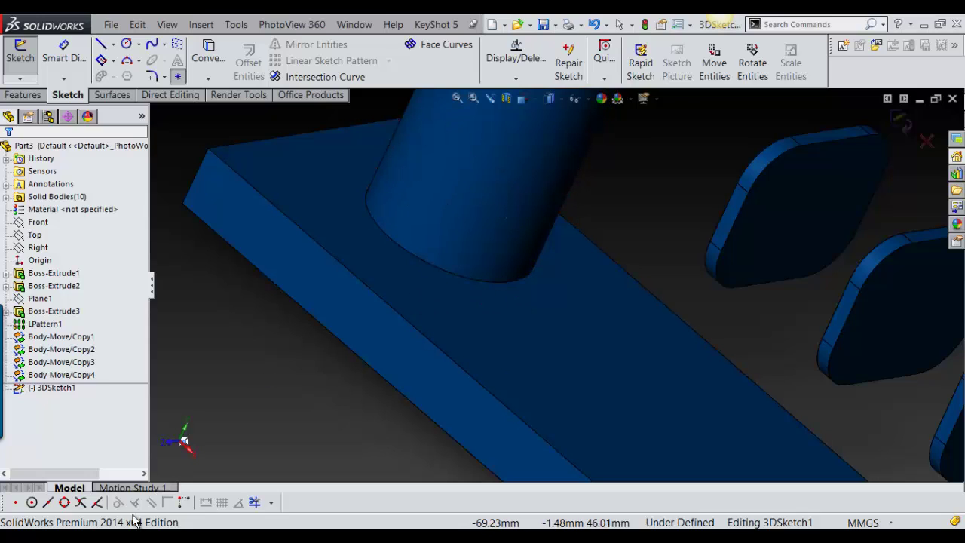
pyautogui.click(32, 503)
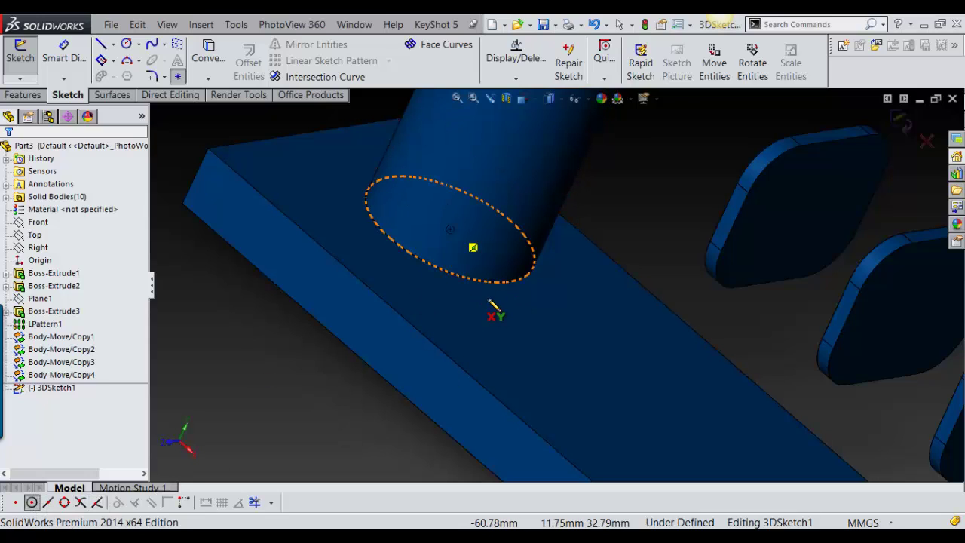
pyautogui.click(474, 248)
pyautogui.press('f')
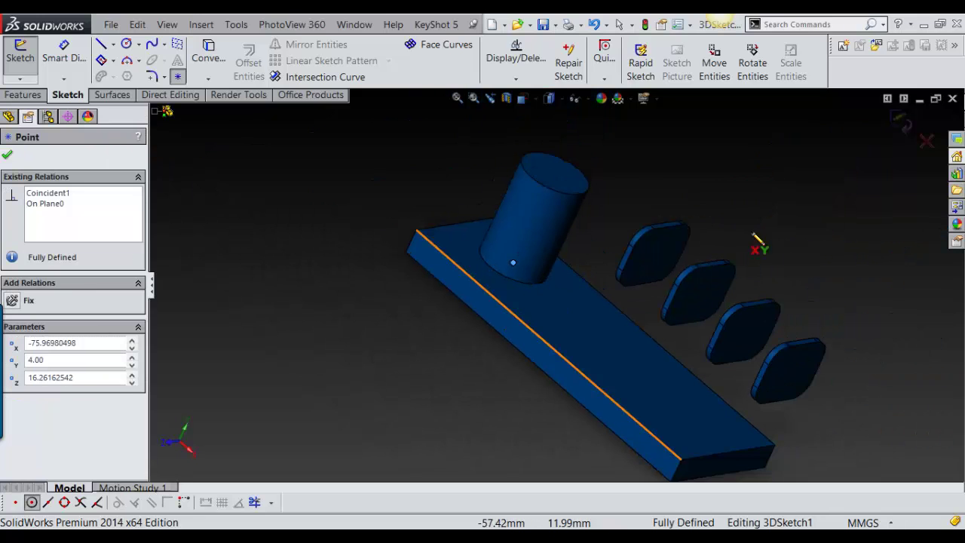
pyautogui.click(901, 120)
pyautogui.moveTo(571, 319)
pyautogui.mouseDown(button='middle')
pyautogui.moveTo(543, 237)
pyautogui.moveTo(528, 414)
pyautogui.moveTo(533, 291)
pyautogui.mouseUp(button='middle')
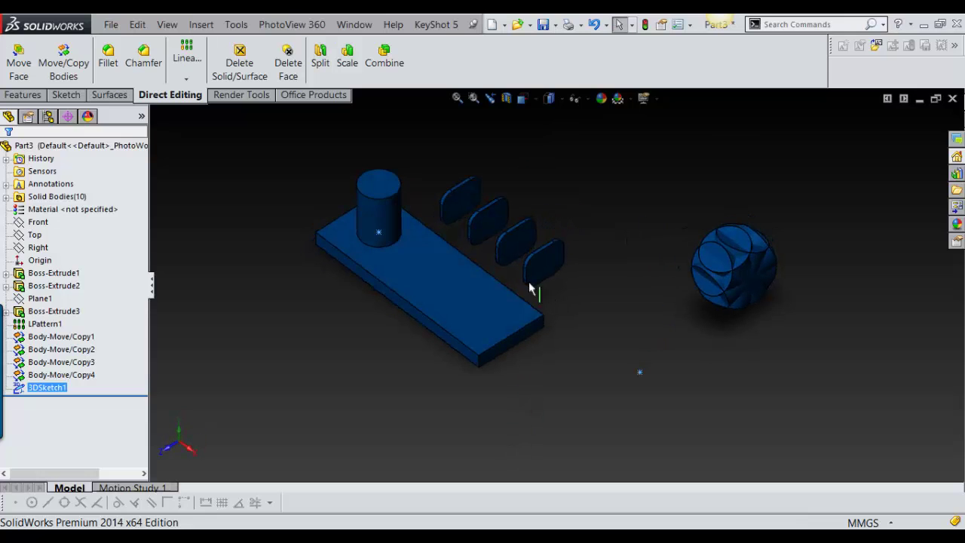
# Edit the base plate's sketch, view it normal to its plane and add a point near the origin at about X 3.08, Y -3.72
pyautogui.click(497, 319)
pyautogui.click(552, 260)
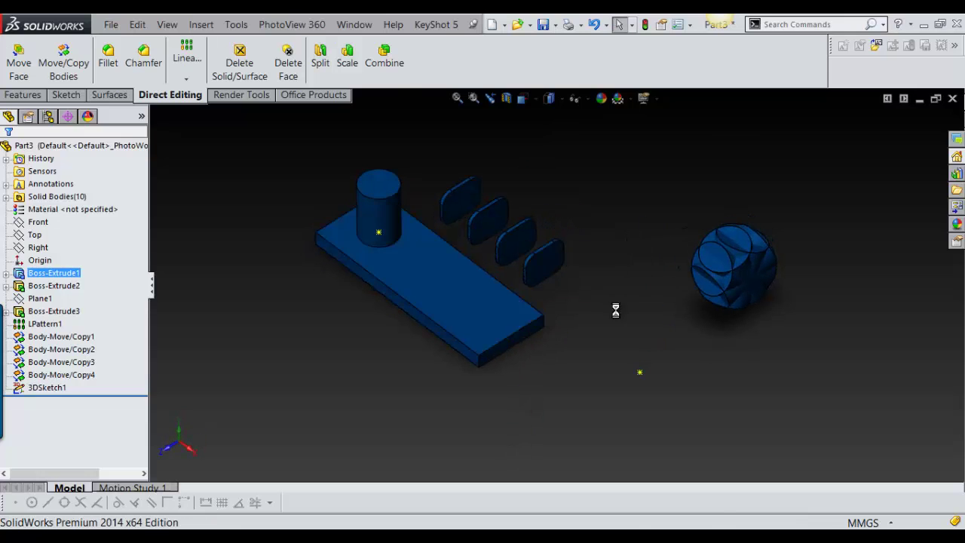
pyautogui.press('s')
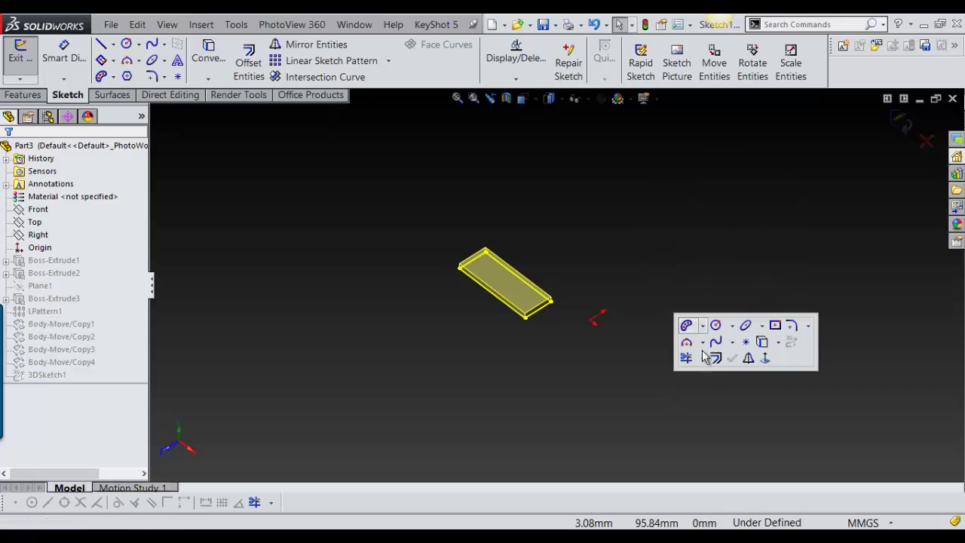
pyautogui.click(766, 359)
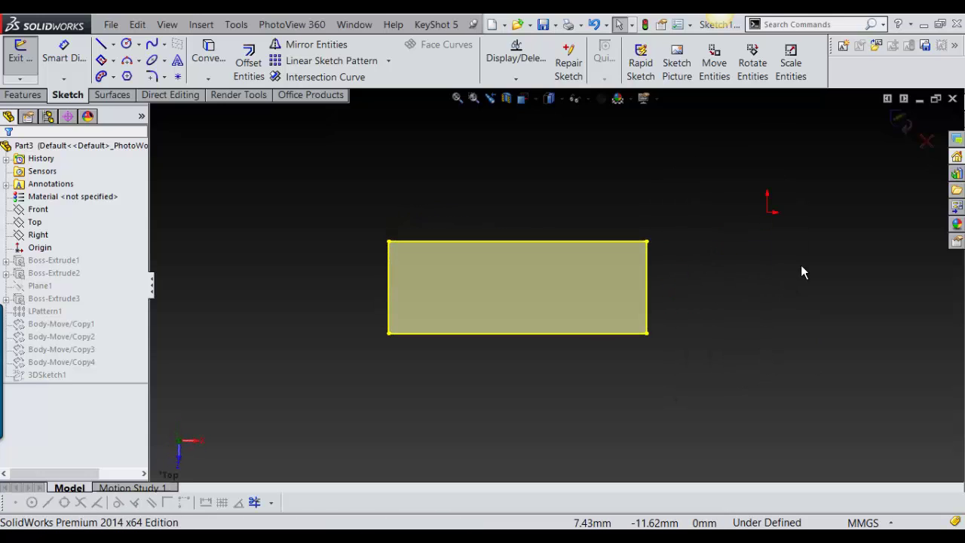
pyautogui.moveTo(800, 264)
pyautogui.mouseDown(button='right')
pyautogui.moveTo(806, 300)
pyautogui.moveTo(809, 271)
pyautogui.moveTo(769, 259)
pyautogui.moveTo(746, 303)
pyautogui.mouseUp(button='right')
pyautogui.click(811, 362)
pyautogui.click(781, 228)
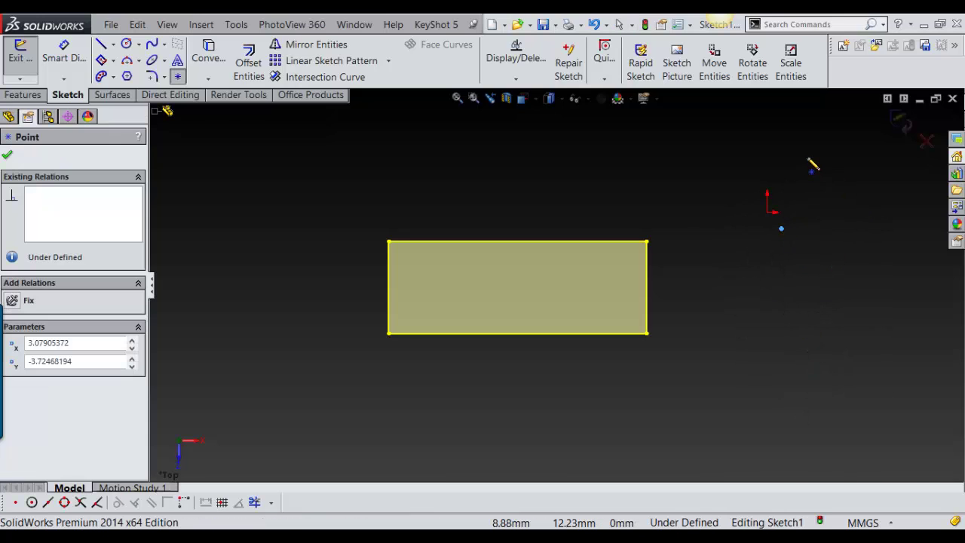
pyautogui.click(899, 121)
# Set up a Move/Copy Body translation of the cylinder on the plate, without copying, using the 3D sketch point at its base centre as reference
pyautogui.moveTo(714, 369)
pyautogui.mouseDown(button='middle')
pyautogui.moveTo(704, 362)
pyautogui.moveTo(700, 257)
pyautogui.mouseUp(button='middle')
pyautogui.scroll(-4, 527, 301)
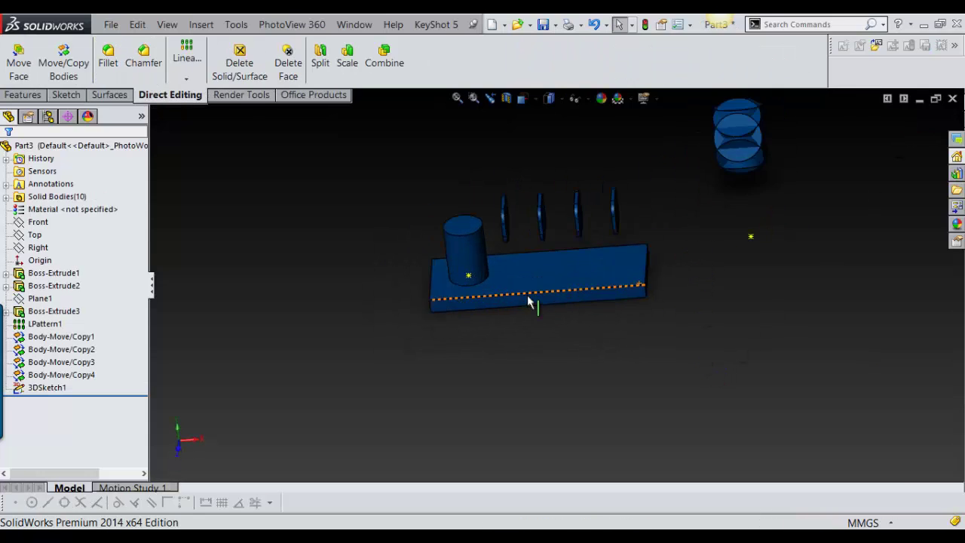
pyautogui.moveTo(532, 306); pyautogui.dragTo(526, 327, button='middle')
pyautogui.scroll(3, 526, 327)
pyautogui.moveTo(686, 360); pyautogui.dragTo(671, 374, button='right')
pyautogui.click(87, 76)
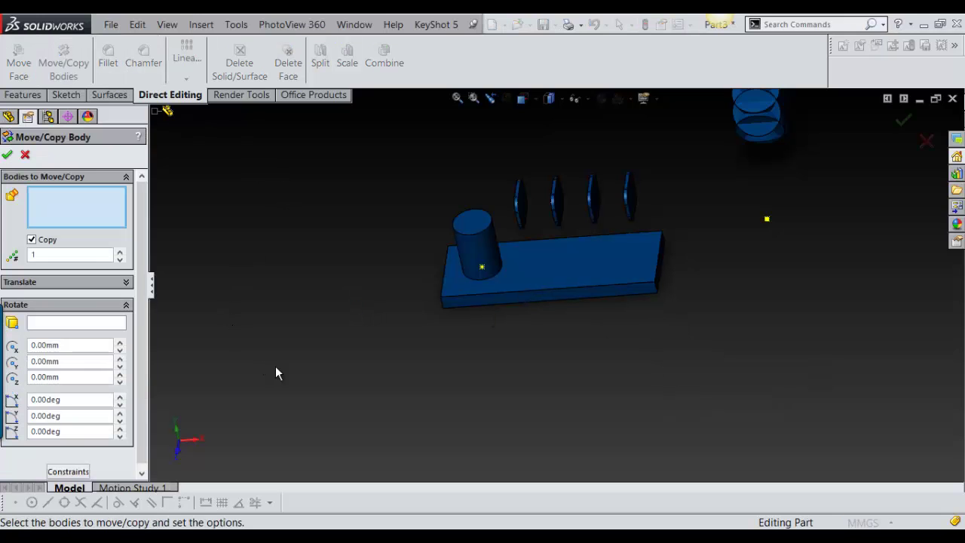
pyautogui.click(502, 254)
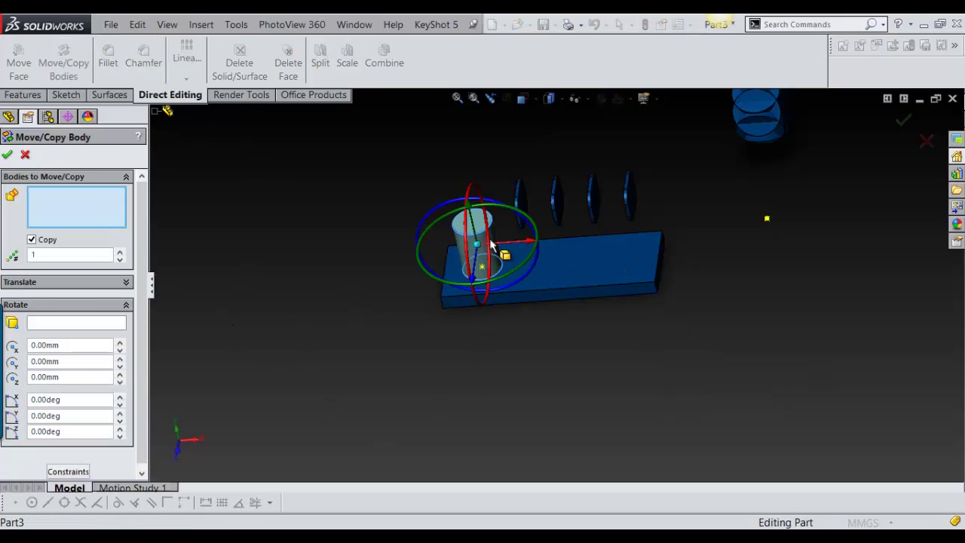
pyautogui.click(32, 239)
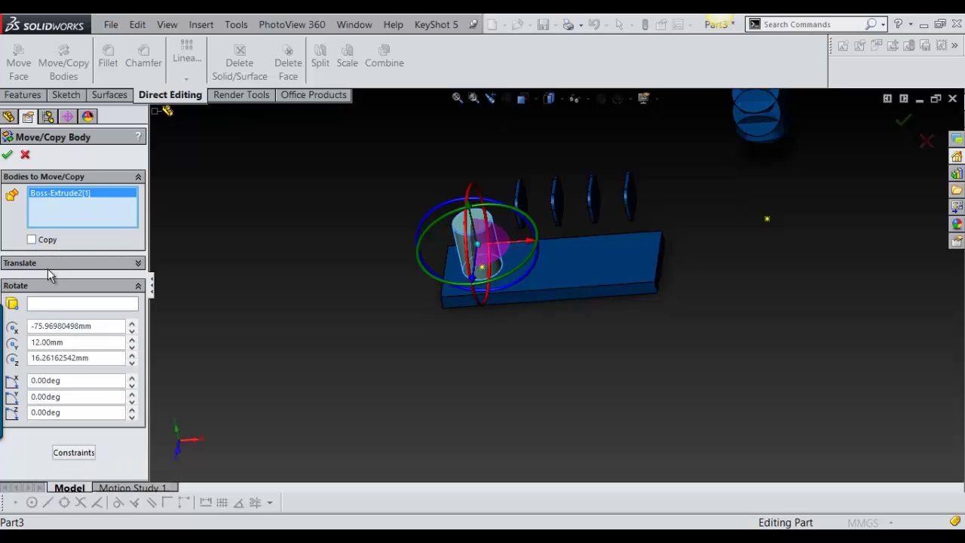
pyautogui.click(42, 264)
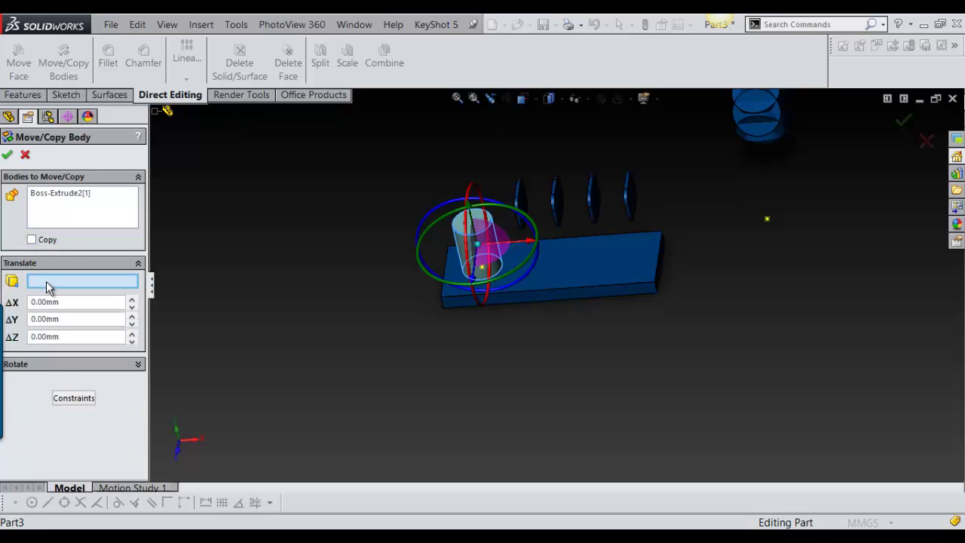
pyautogui.scroll(-5, 497, 279)
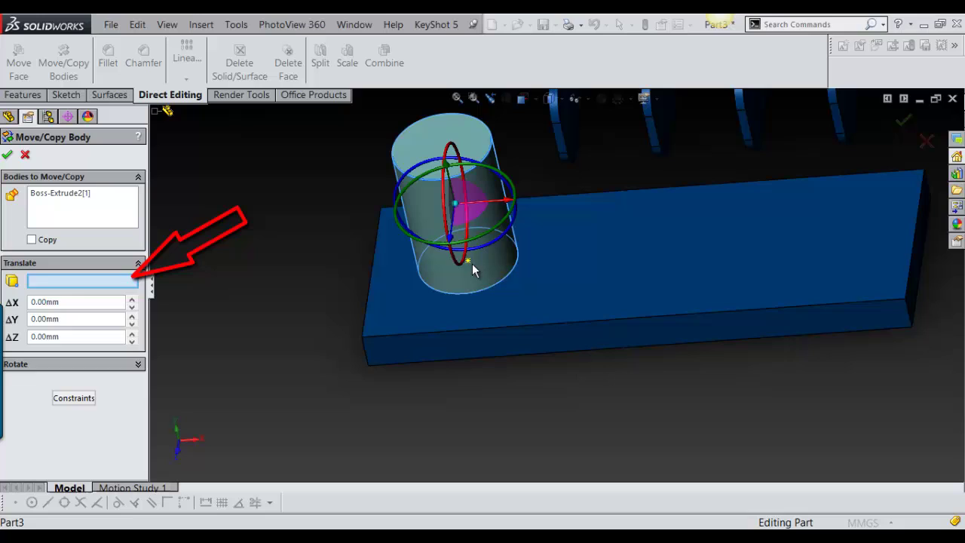
pyautogui.click(467, 264)
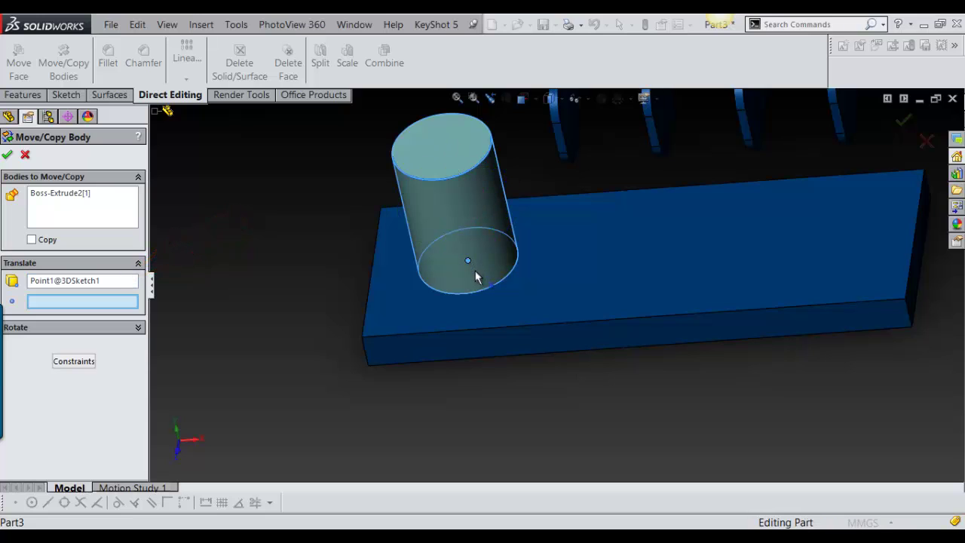
# Translate one copy of the cylinder to the 3D sketch point in the open space beyond the plate
pyautogui.scroll(5, 476, 287)
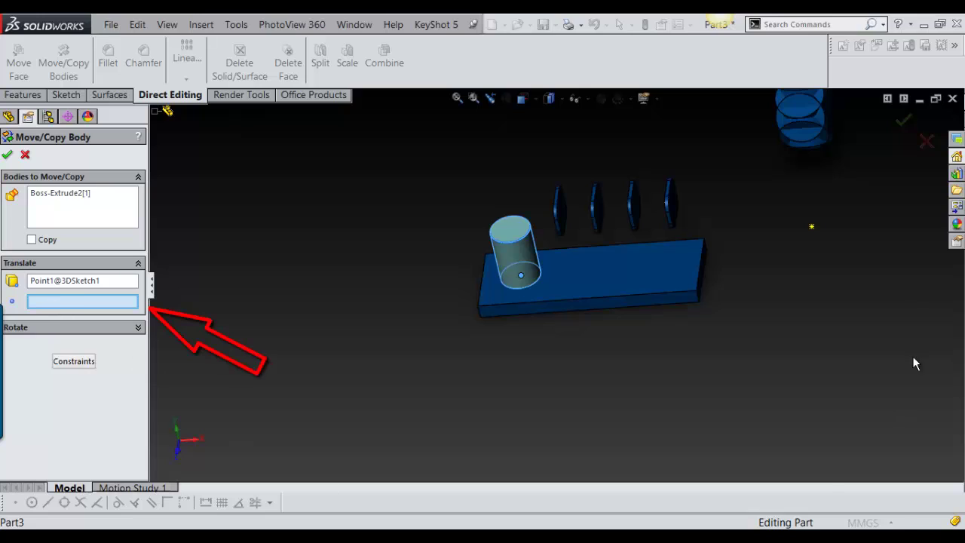
pyautogui.click(811, 229)
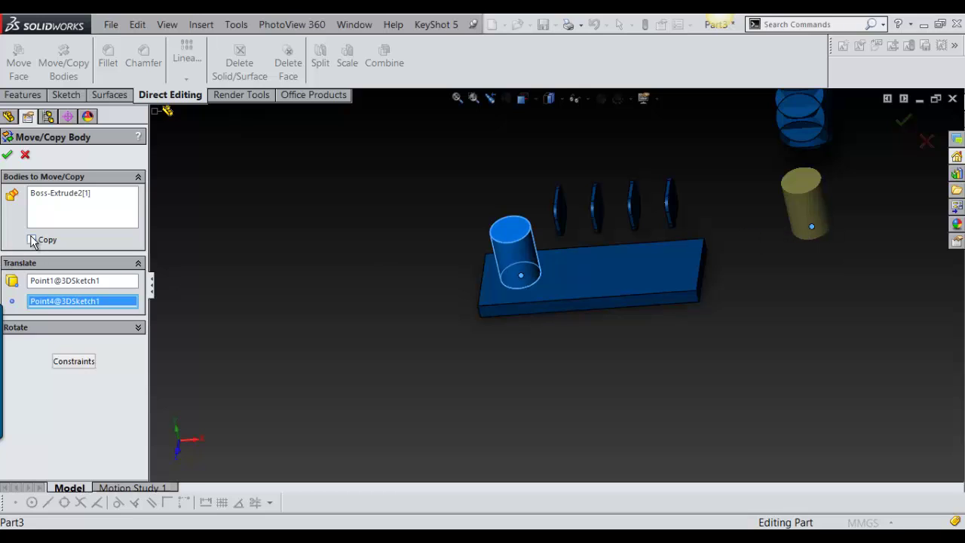
pyautogui.click(32, 240)
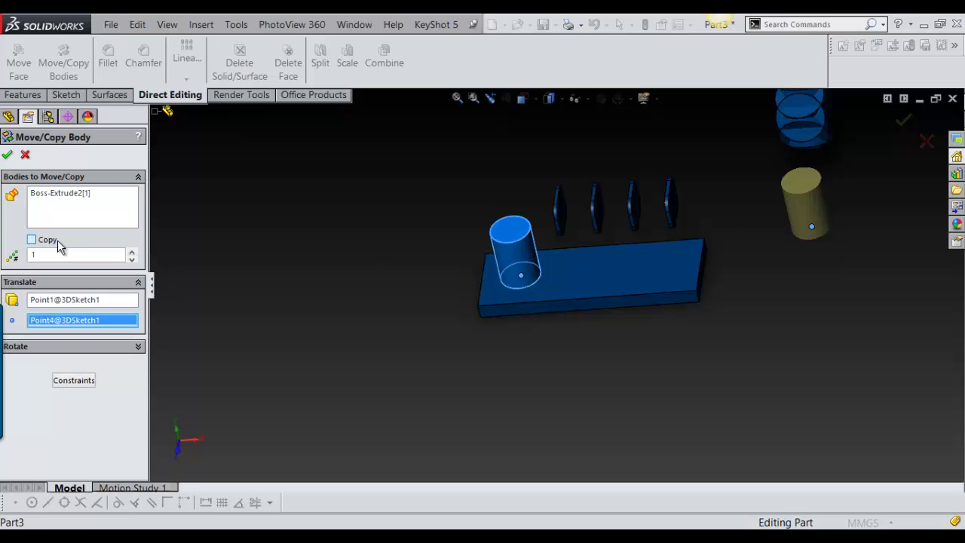
pyautogui.click(7, 154)
# Set up a rotation of the last rounded tab in the row, without copying, about the plate's long upper edge facing the tabs
pyautogui.moveTo(739, 285); pyautogui.dragTo(560, 258, button='middle')
pyautogui.scroll(-3, 508, 209)
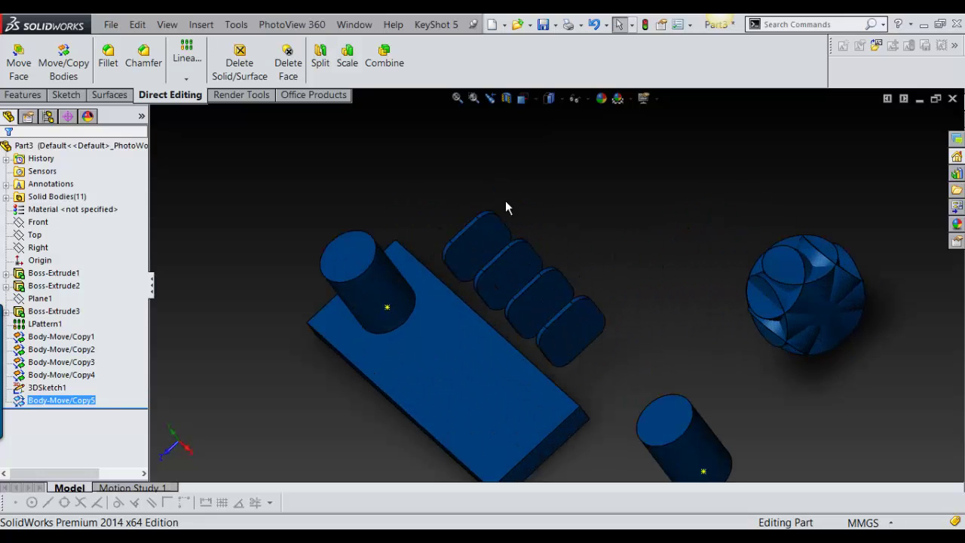
pyautogui.click(82, 58)
pyautogui.moveTo(609, 309); pyautogui.dragTo(588, 377, button='middle')
pyautogui.scroll(-3, 590, 369)
pyautogui.click(579, 328)
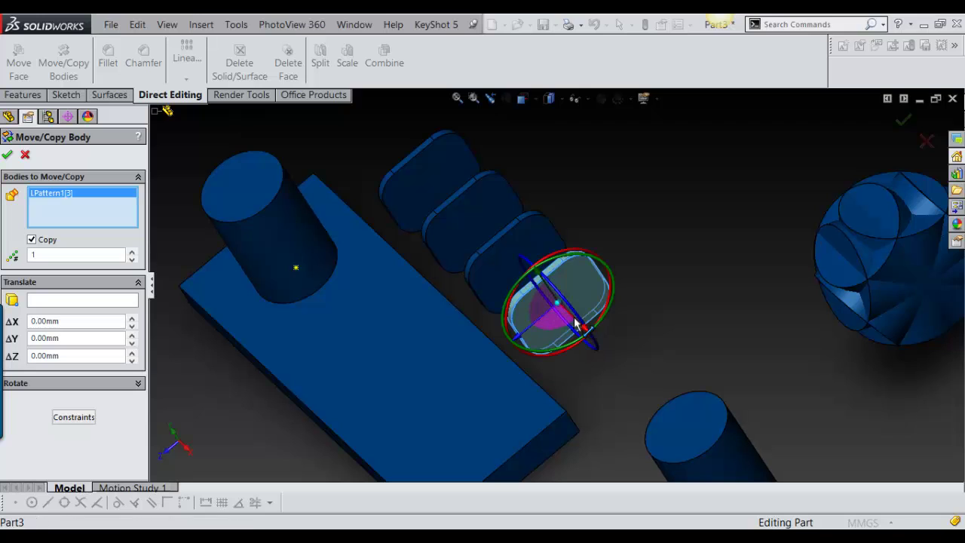
pyautogui.click(31, 241)
pyautogui.click(65, 366)
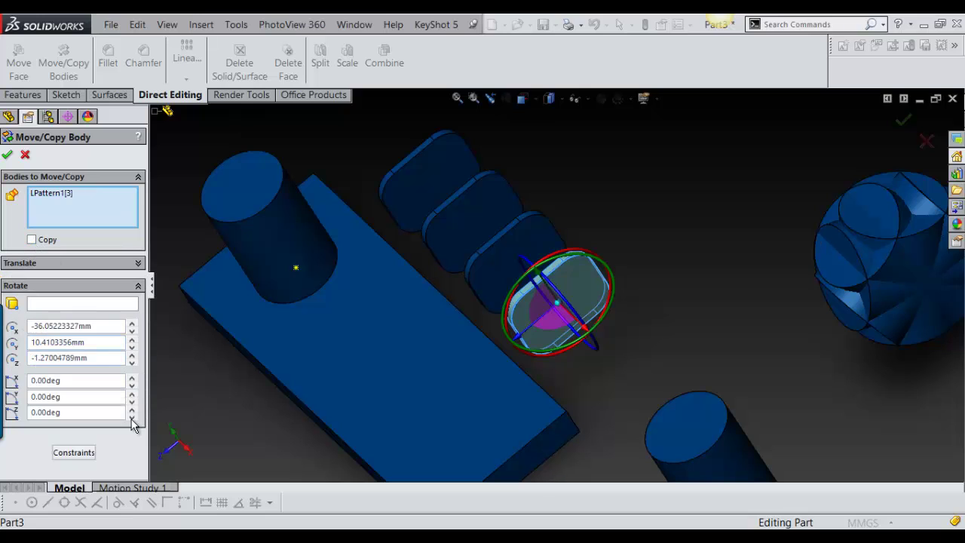
pyautogui.click(84, 306)
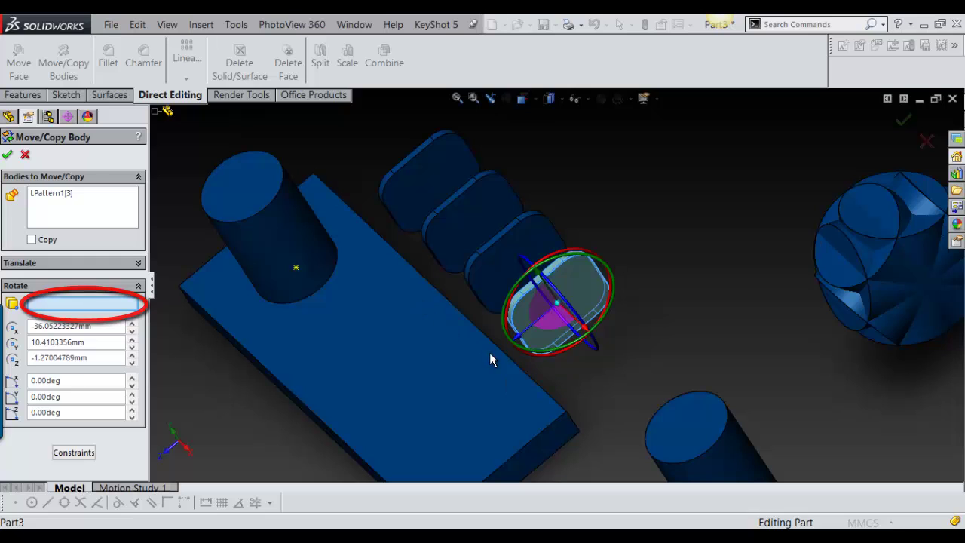
pyautogui.scroll(-3, 554, 407)
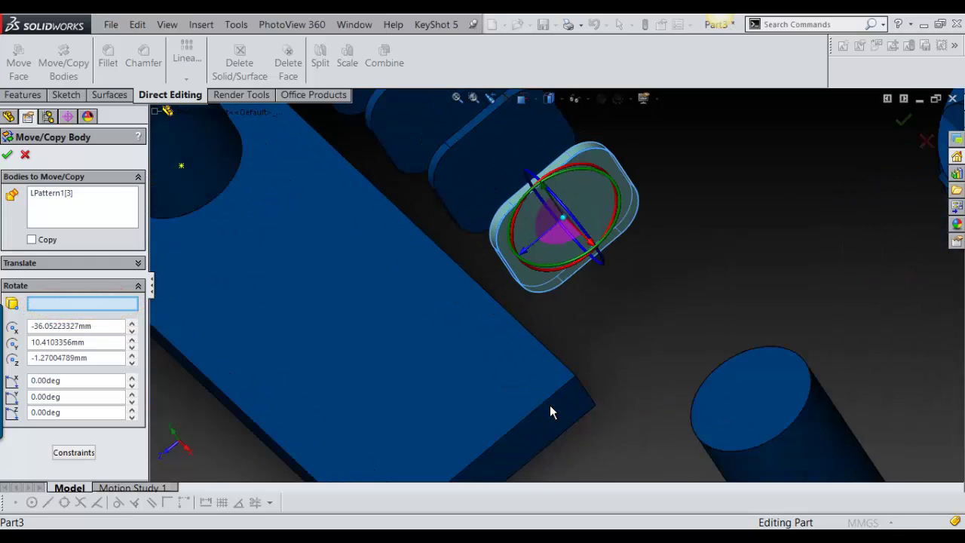
pyautogui.click(558, 322)
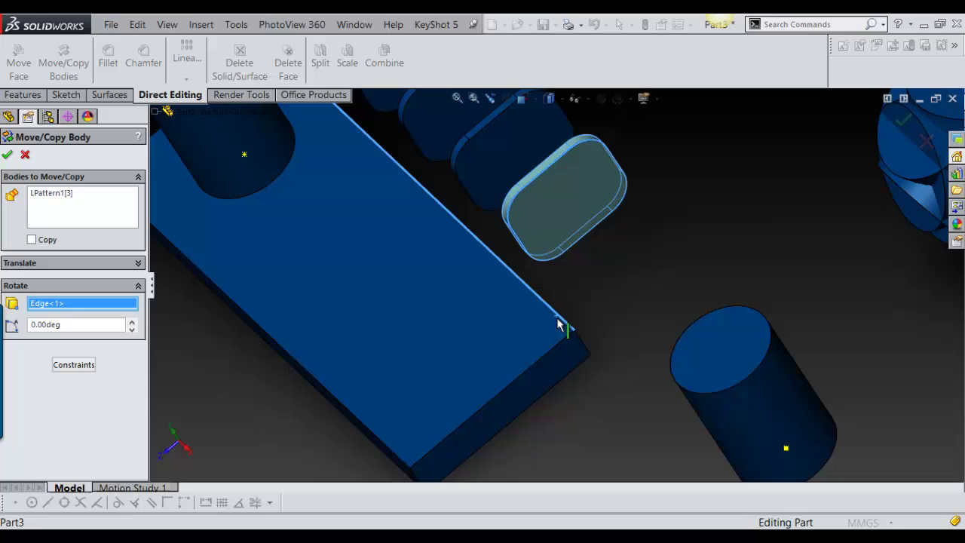
pyautogui.scroll(3, 560, 325)
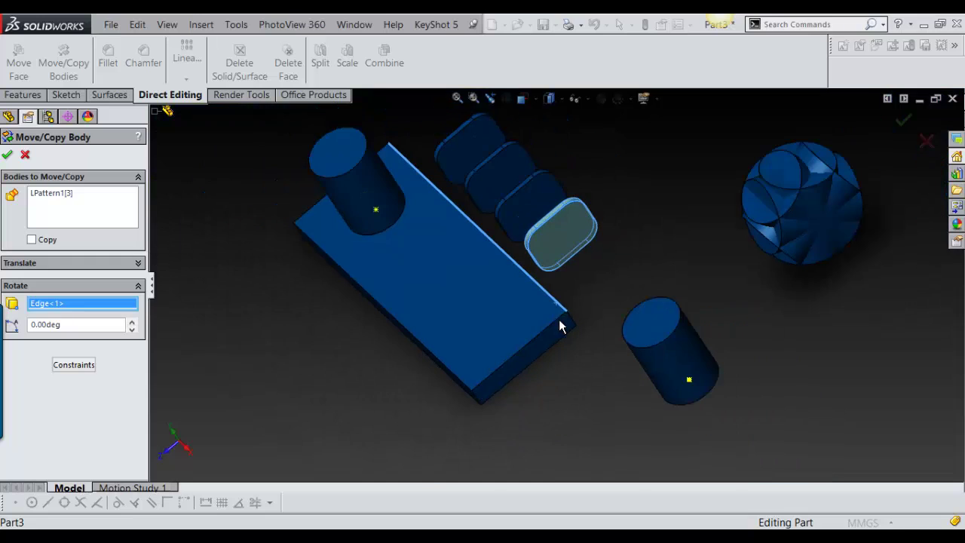
# Rotate the last rounded tab 57° about the selected plate edge
pyautogui.click(132, 321)
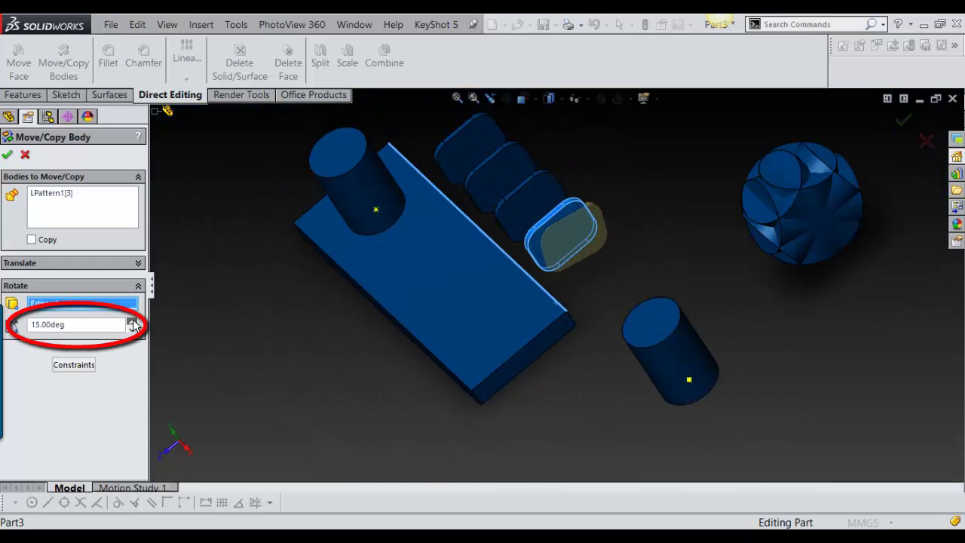
pyautogui.click(133, 321)
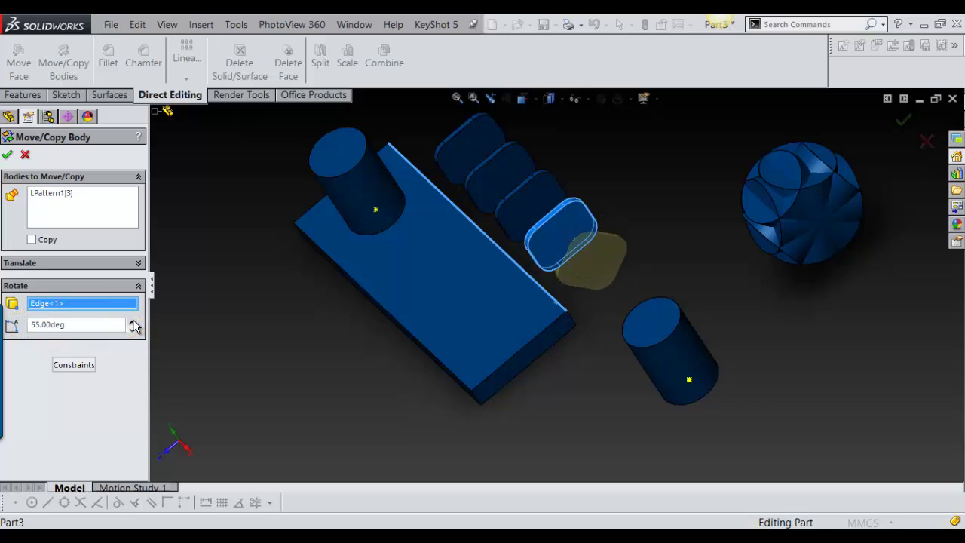
pyautogui.click(133, 321)
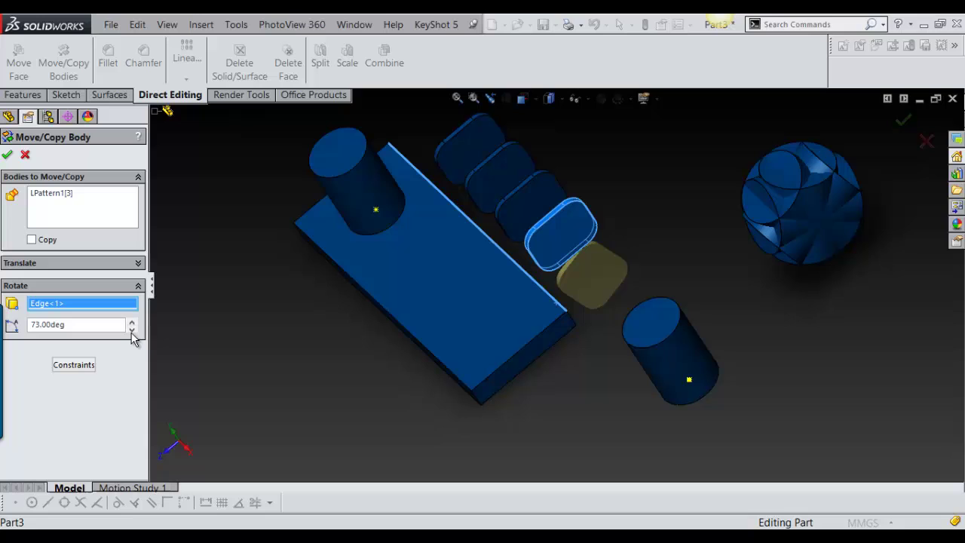
pyautogui.click(132, 330)
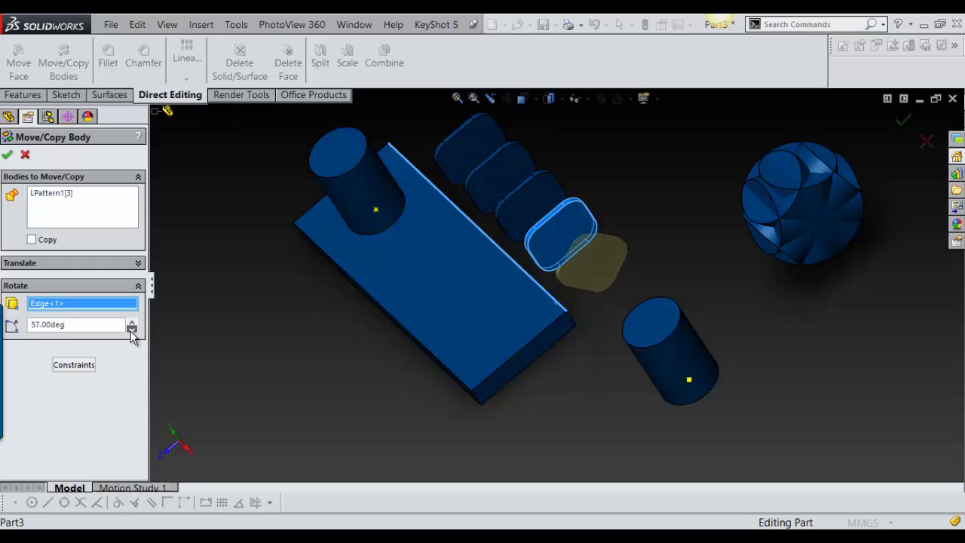
pyautogui.click(8, 156)
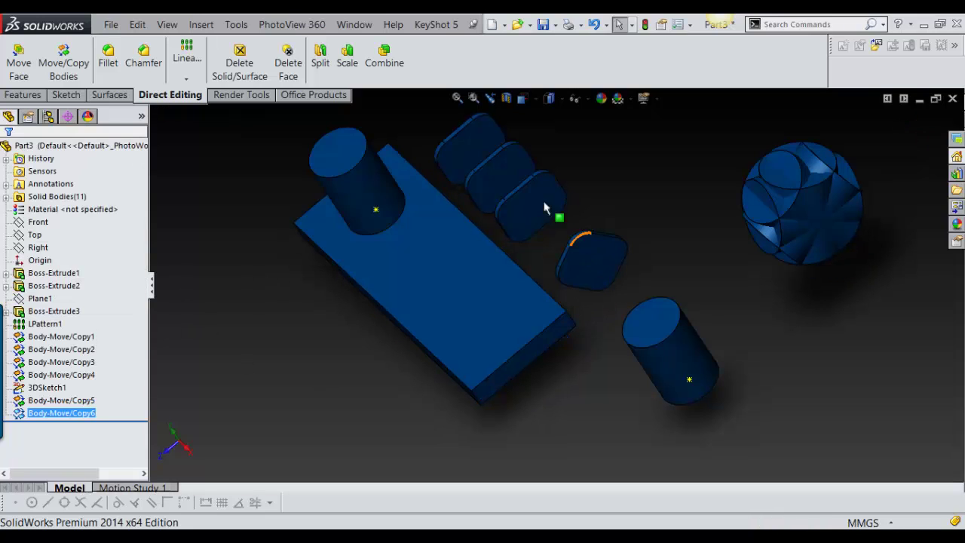
# Rotate the second rounded tab in the row 415° about the plate's long upper edge facing the tabs, without copying
pyautogui.click(507, 198)
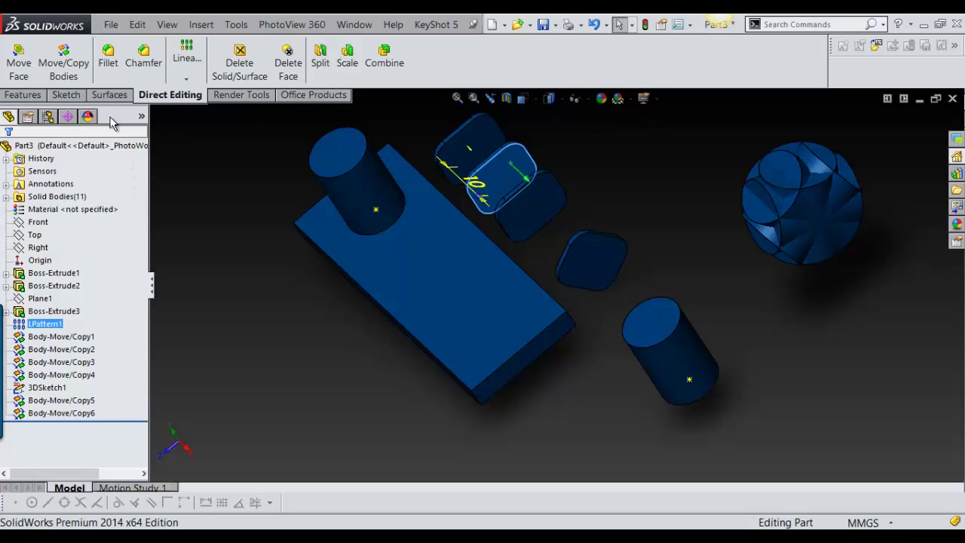
pyautogui.click(67, 64)
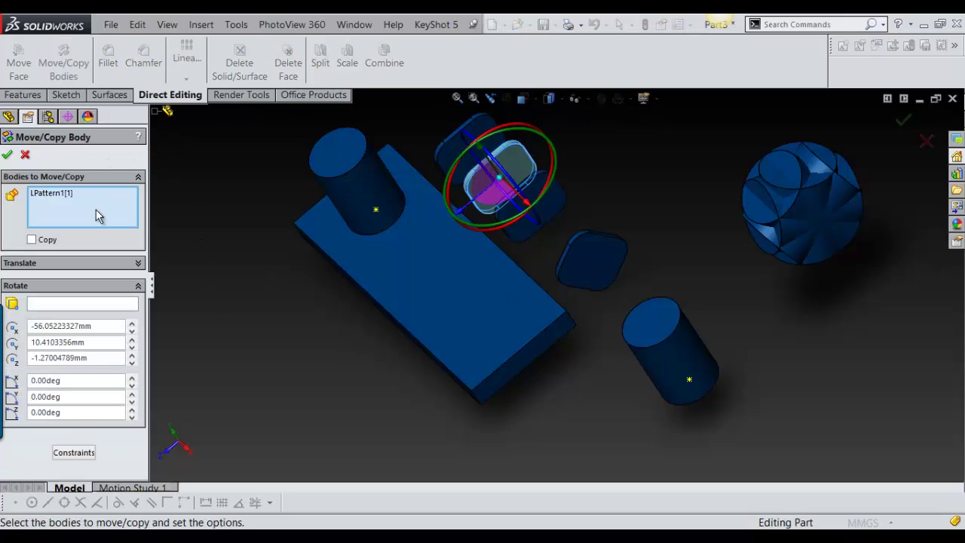
pyautogui.click(62, 304)
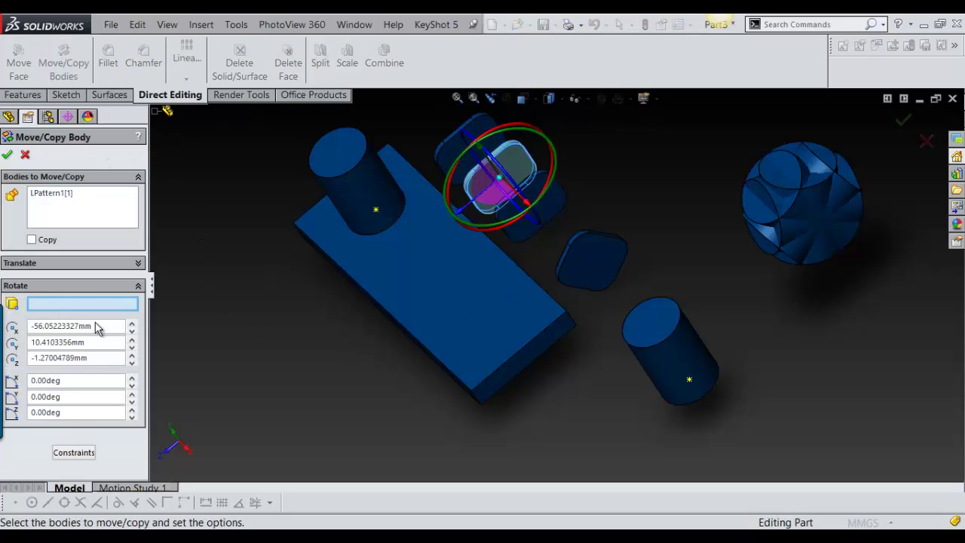
pyautogui.click(502, 253)
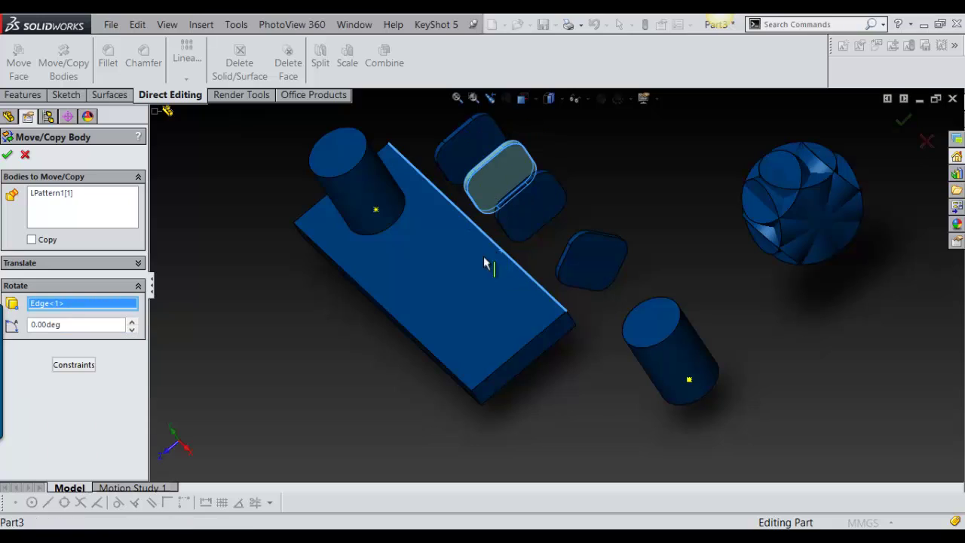
pyautogui.click(132, 321)
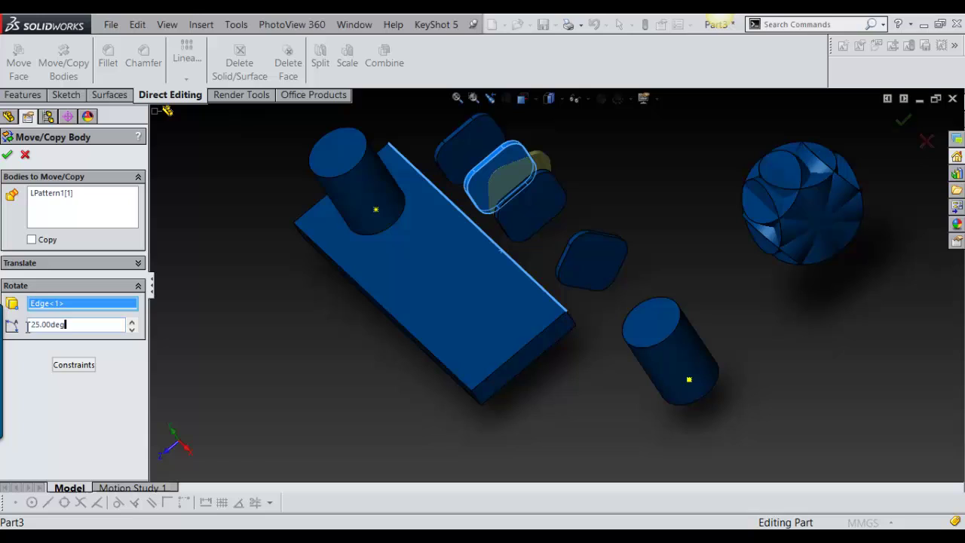
pyautogui.moveTo(1, 332)
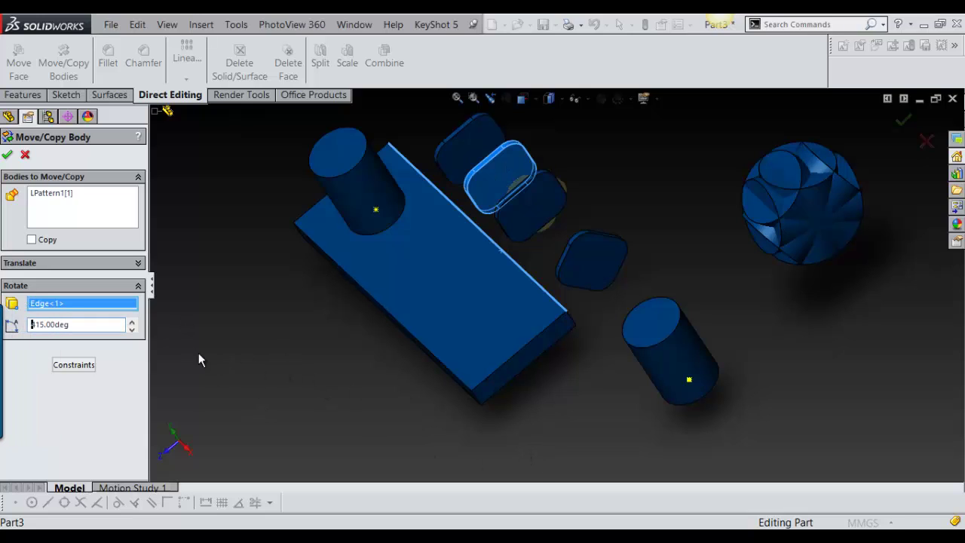
pyautogui.click(6, 154)
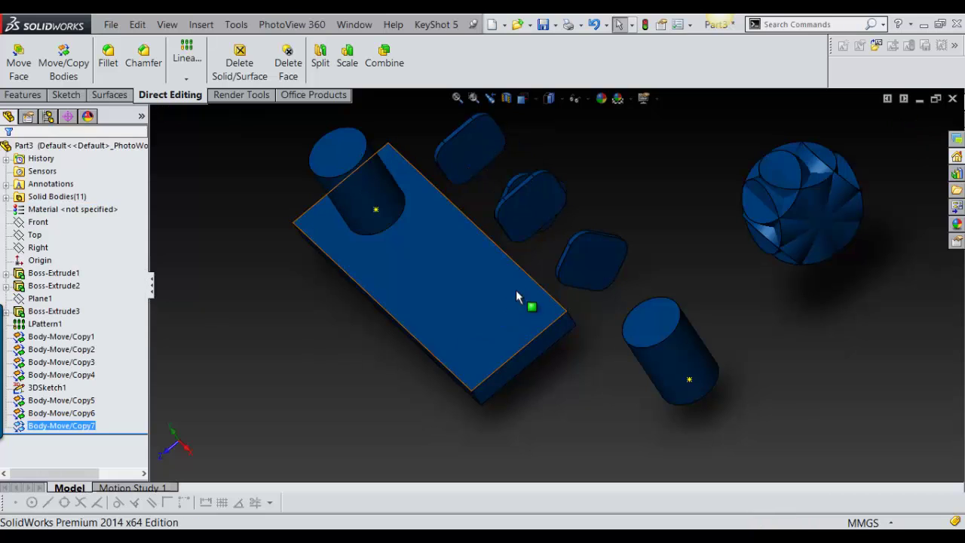
# Examine the rotated tabs beside the plate from several angles
pyautogui.moveTo(530, 303); pyautogui.dragTo(517, 373, button='middle')
pyautogui.scroll(-3, 517, 373)
pyautogui.scroll(3, 532, 336)
pyautogui.scroll(-3, 551, 211)
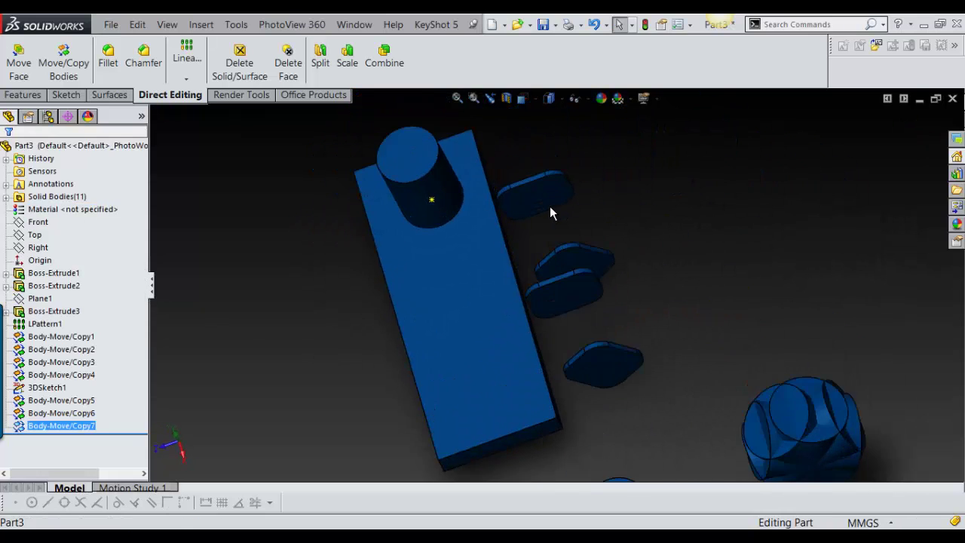
pyautogui.scroll(1, 626, 296)
pyautogui.moveTo(626, 296); pyautogui.dragTo(555, 202, button='middle')
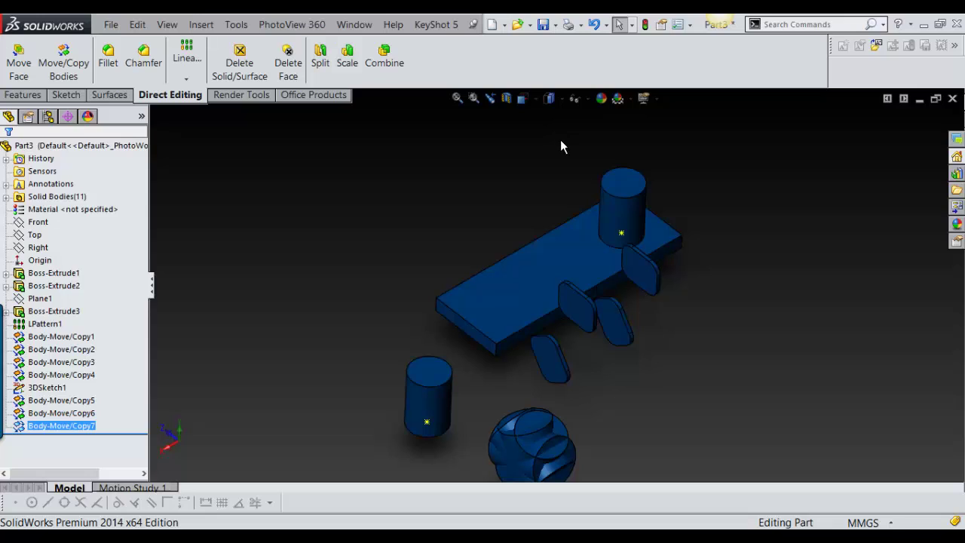
# Switch to the open Part1 document with the round case and focus on its attached ring
pyautogui.click(354, 24)
pyautogui.click(418, 199)
pyautogui.click(391, 166)
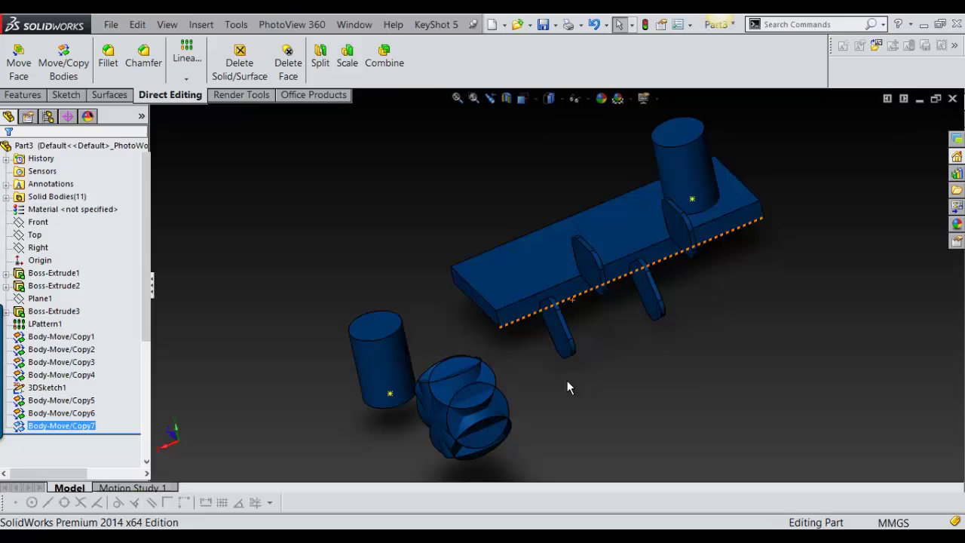
pyautogui.moveTo(561, 293); pyautogui.dragTo(611, 290, button='middle')
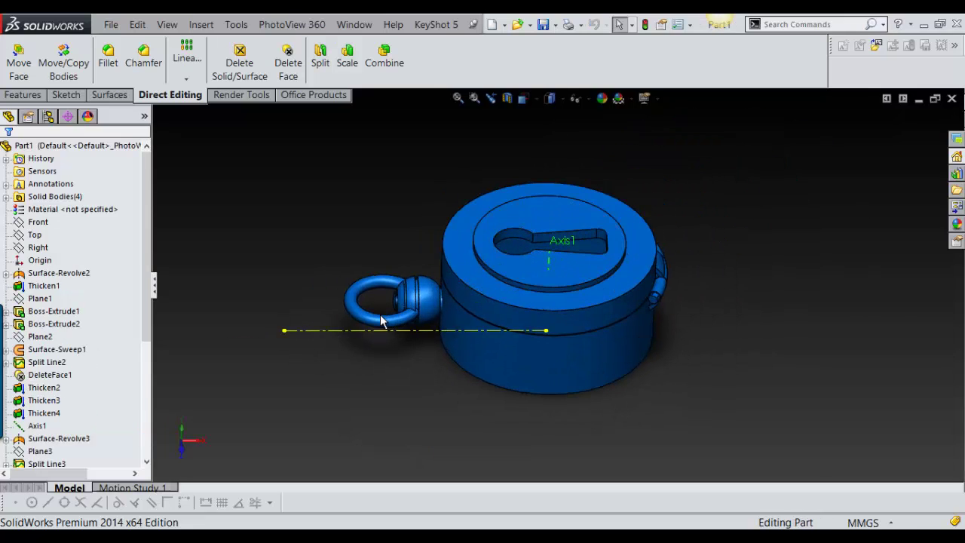
pyautogui.scroll(-3, 379, 323)
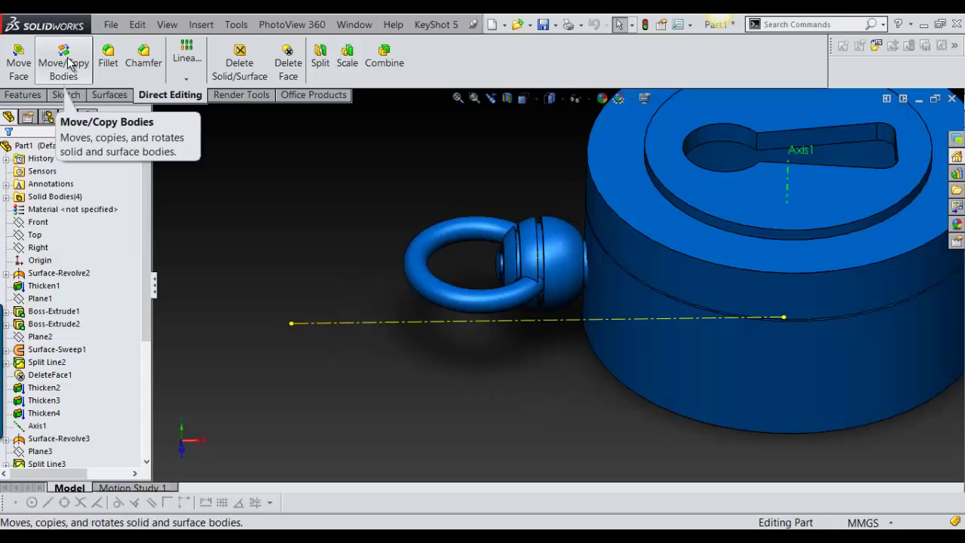
pyautogui.click(63, 56)
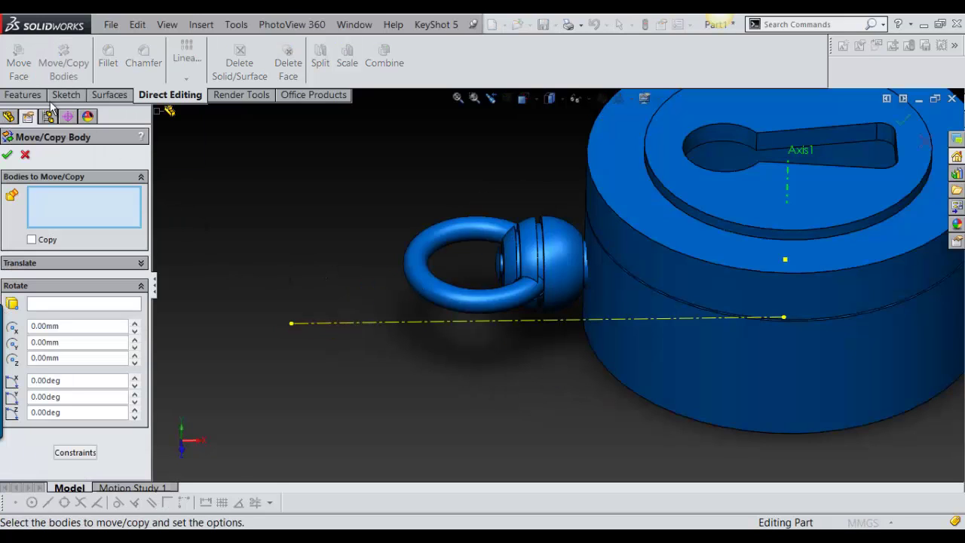
pyautogui.click(25, 156)
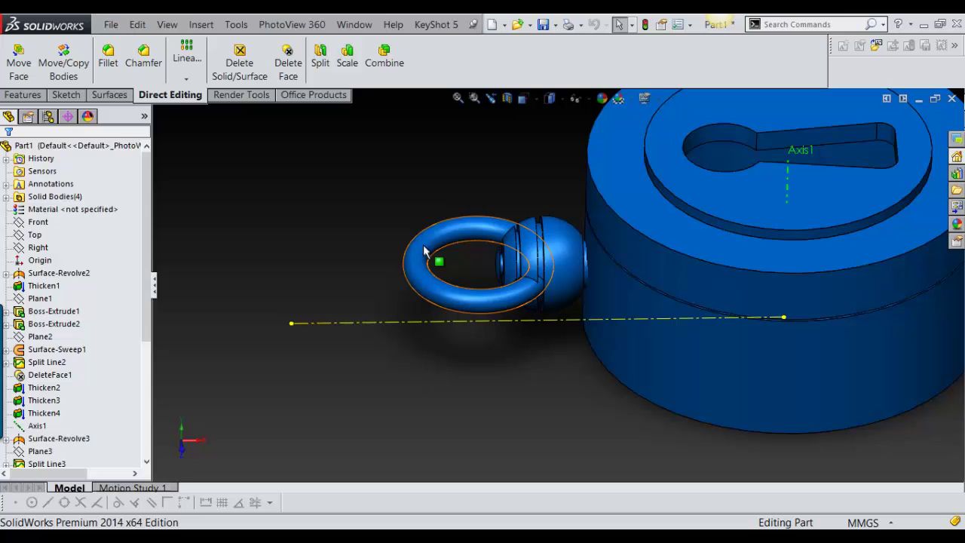
# Examine the ring joint and look through the feature tree for the feature that forms the ring
pyautogui.moveTo(457, 349); pyautogui.dragTo(459, 327, button='middle')
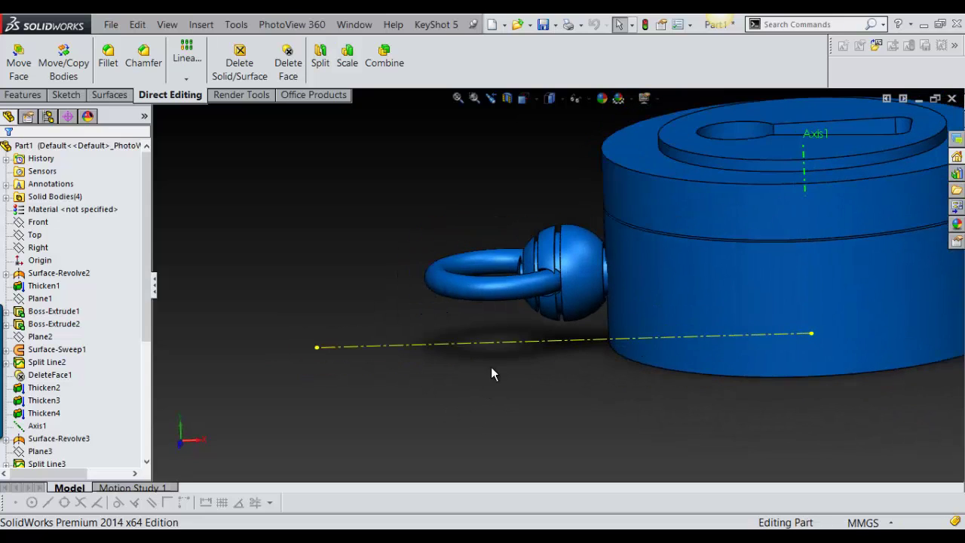
pyautogui.scroll(-3, 491, 367)
pyautogui.scroll(2, 554, 296)
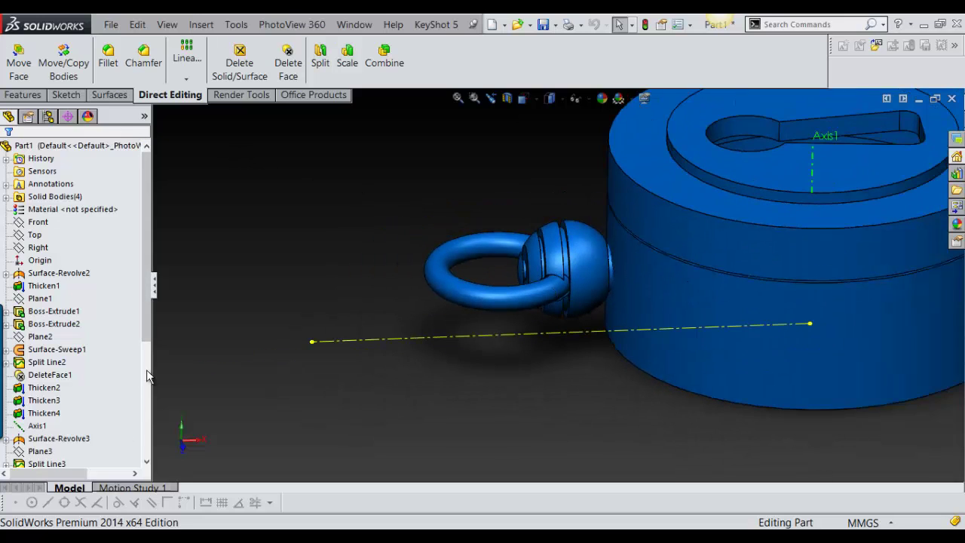
pyautogui.scroll(-5, 145, 369)
pyautogui.scroll(5, 145, 369)
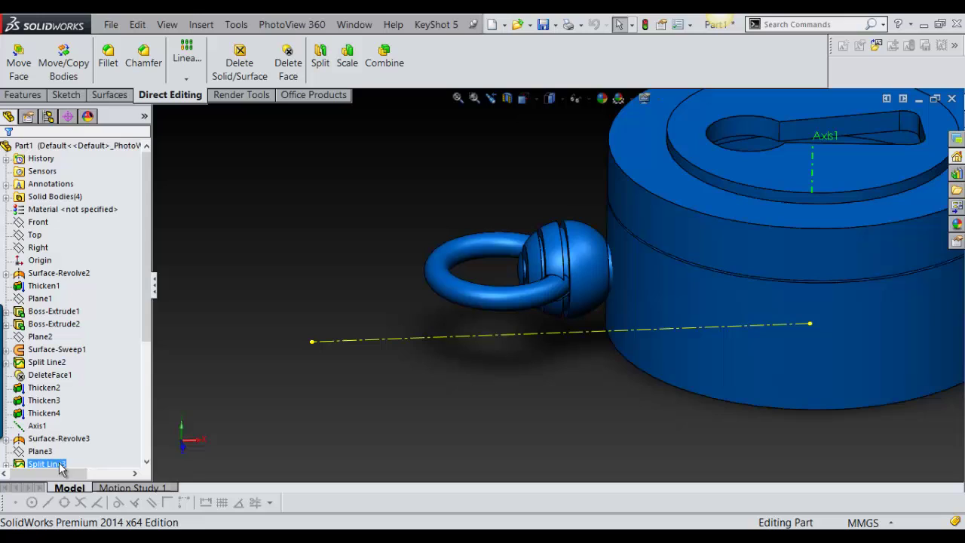
pyautogui.click(51, 440)
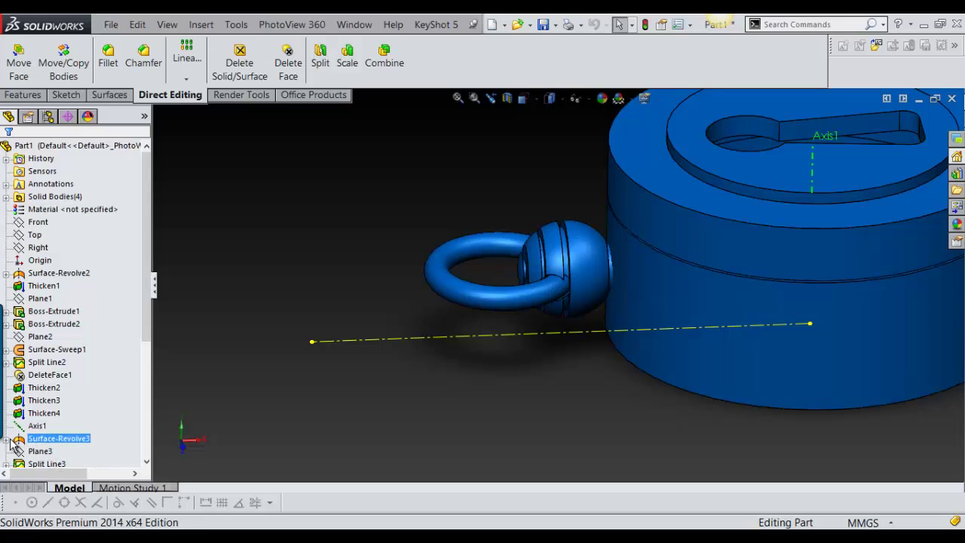
pyautogui.press('Escape')
pyautogui.scroll(-2, 143, 325)
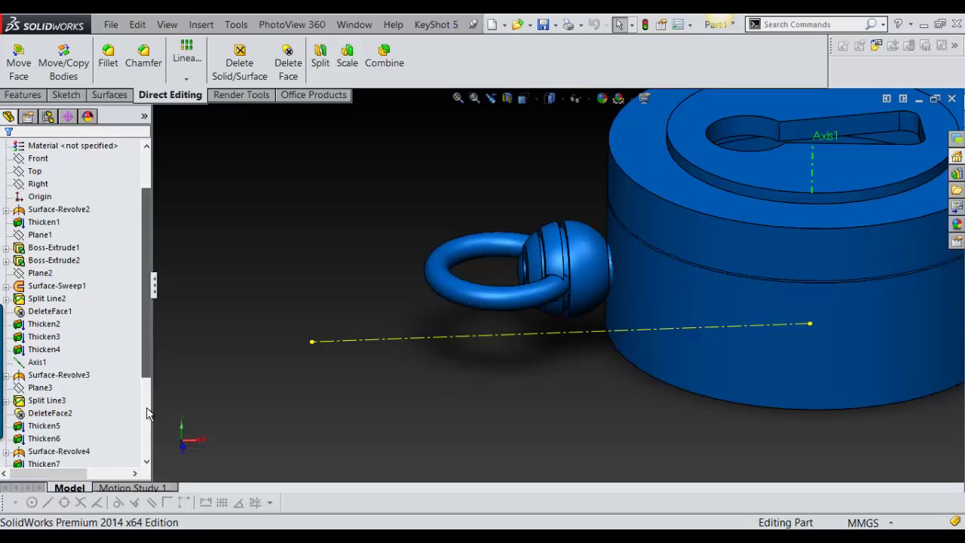
pyautogui.scroll(2, 145, 325)
# Show Sketch19, the elliptical path sketch under Sweep1
pyautogui.moveTo(148, 326); pyautogui.dragTo(147, 440)
pyautogui.click(64, 426)
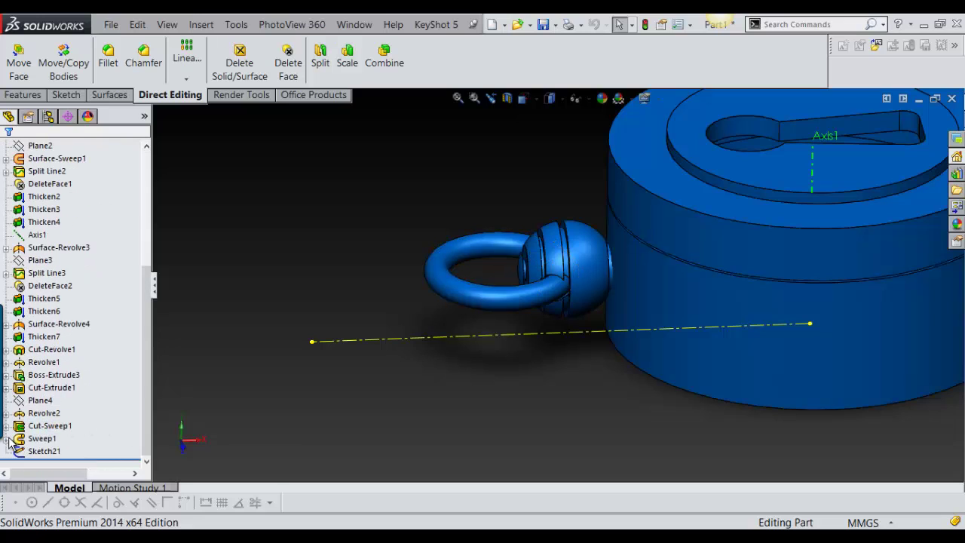
pyautogui.click(7, 438)
pyautogui.click(63, 450)
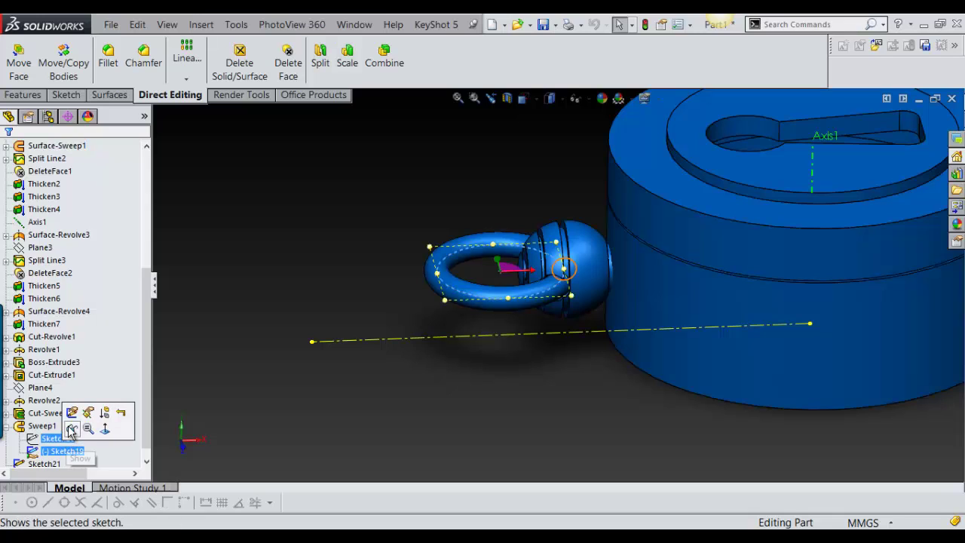
pyautogui.click(72, 428)
pyautogui.click(412, 369)
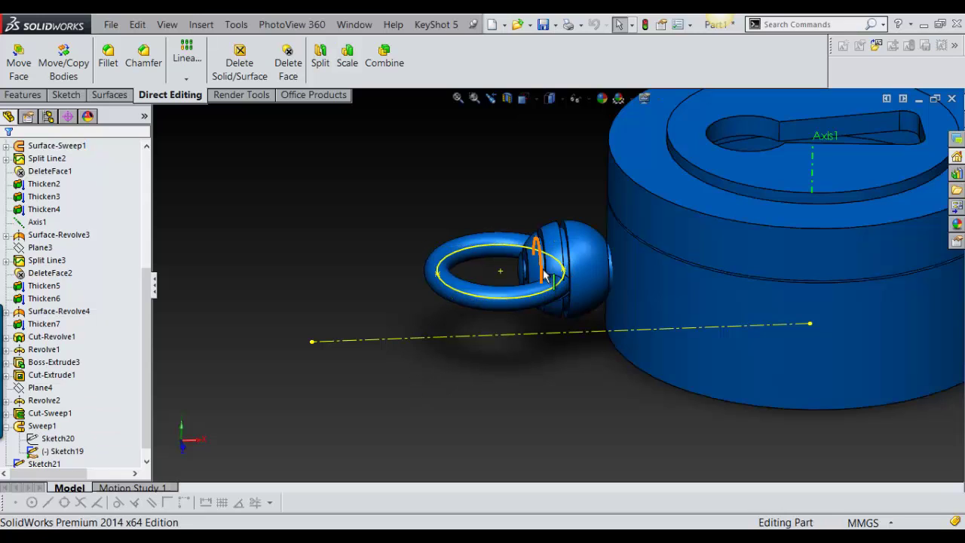
pyautogui.scroll(-2, 550, 331)
# Set up a Move/Copy Body rotation of the ring, without copying, about the Sketch19 point inside the ball joint
pyautogui.click(66, 145)
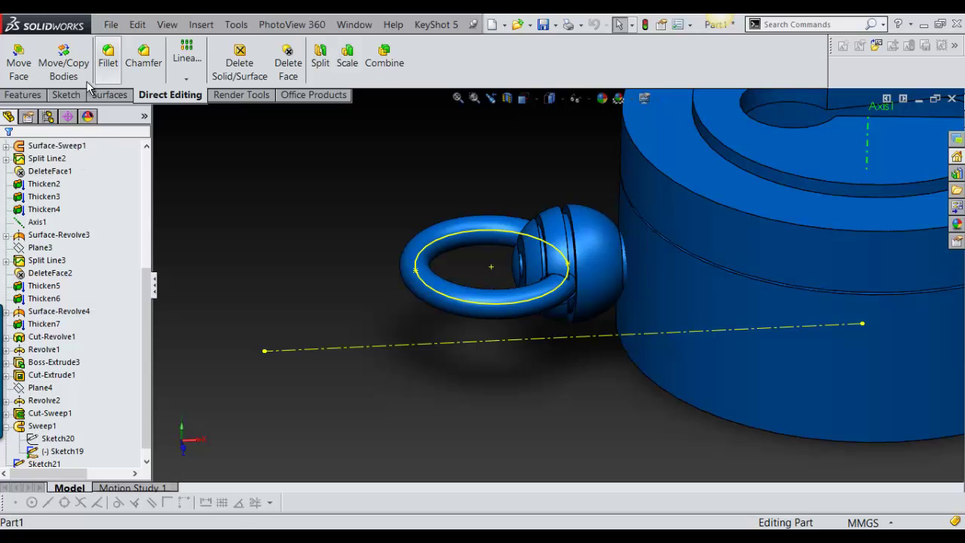
pyautogui.click(63, 64)
pyautogui.click(427, 301)
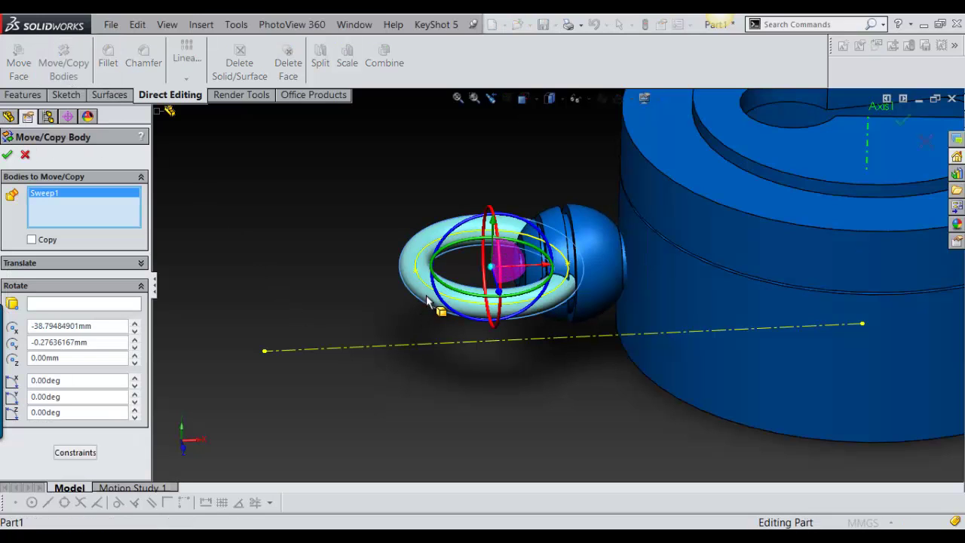
pyautogui.click(100, 286)
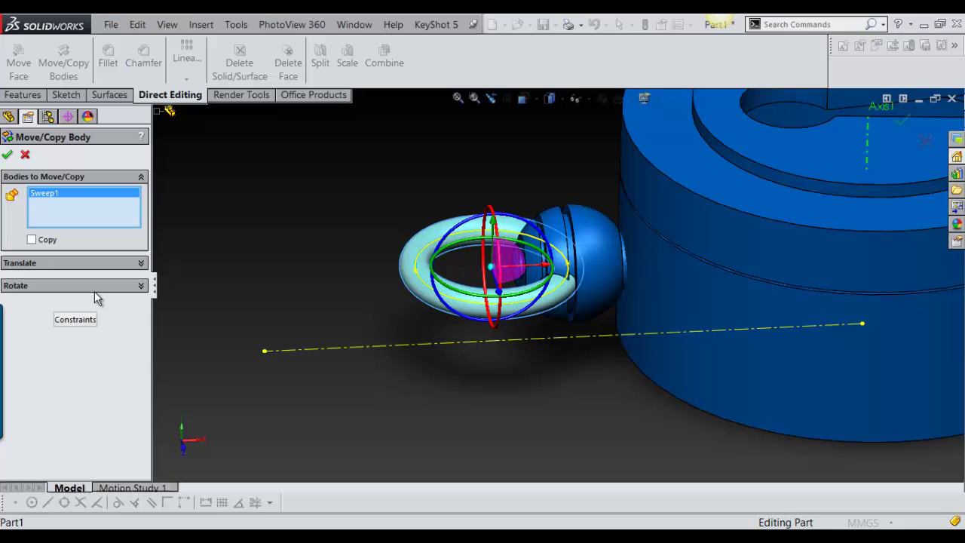
pyautogui.click(96, 287)
pyautogui.click(90, 306)
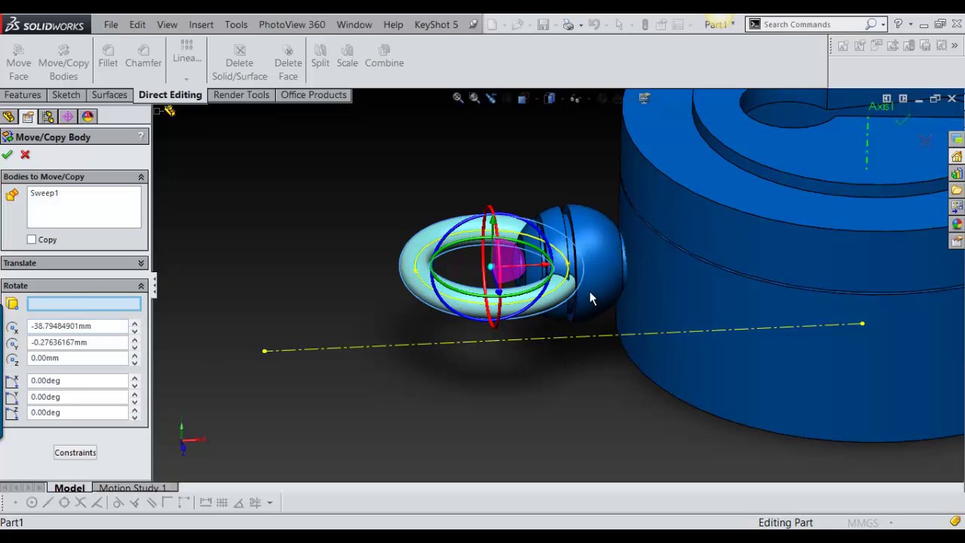
pyautogui.click(569, 266)
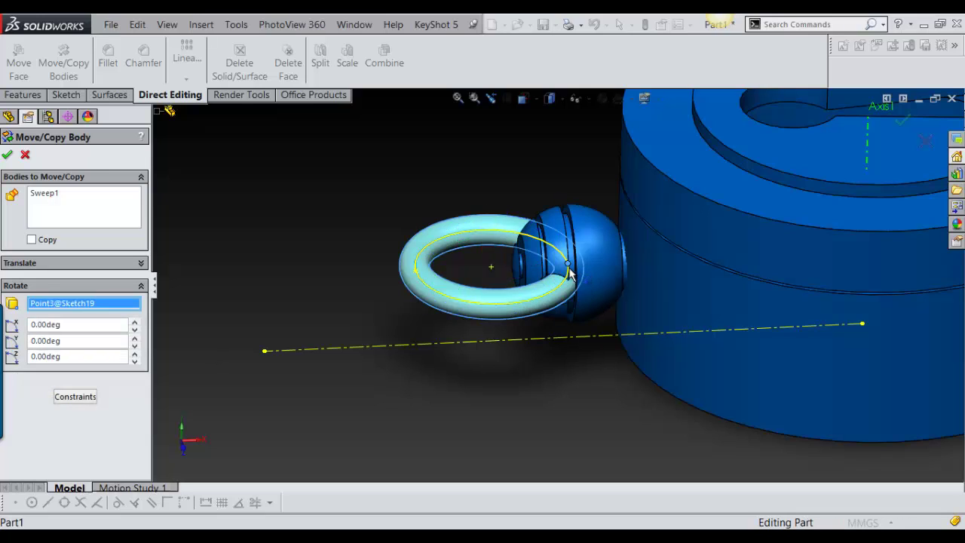
# Set the ring's Z rotation to 19° and check its tilt in the front view
pyautogui.click(135, 354)
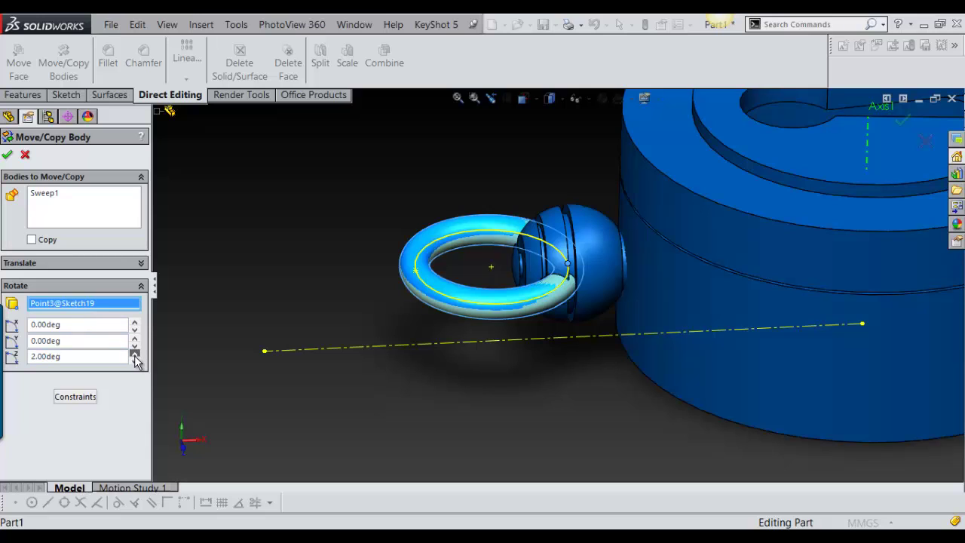
pyautogui.scroll(-3, 381, 384)
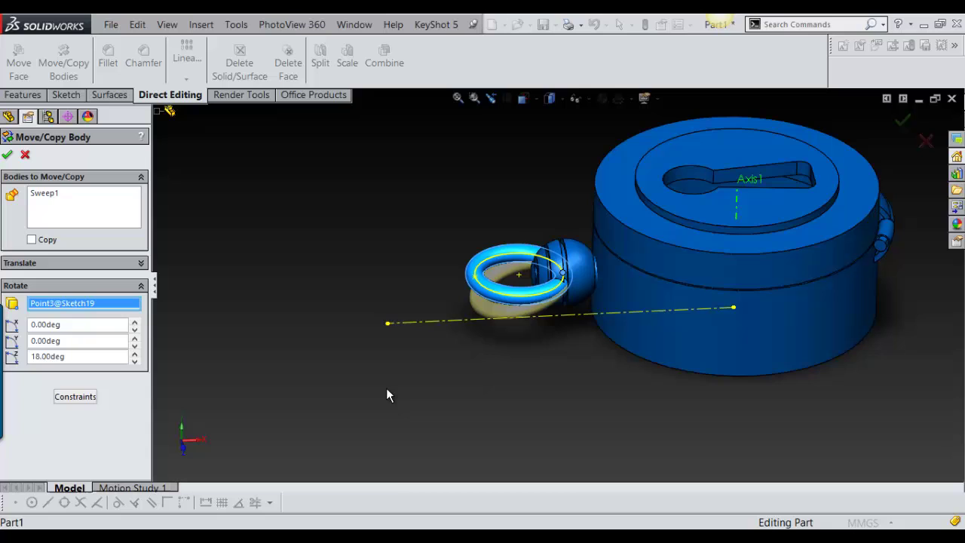
pyautogui.press('space')
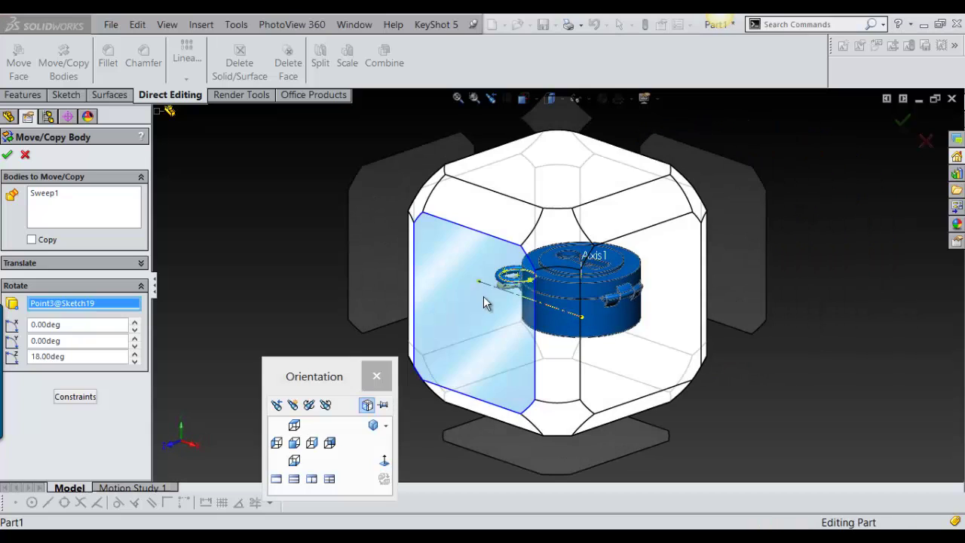
pyautogui.click(506, 349)
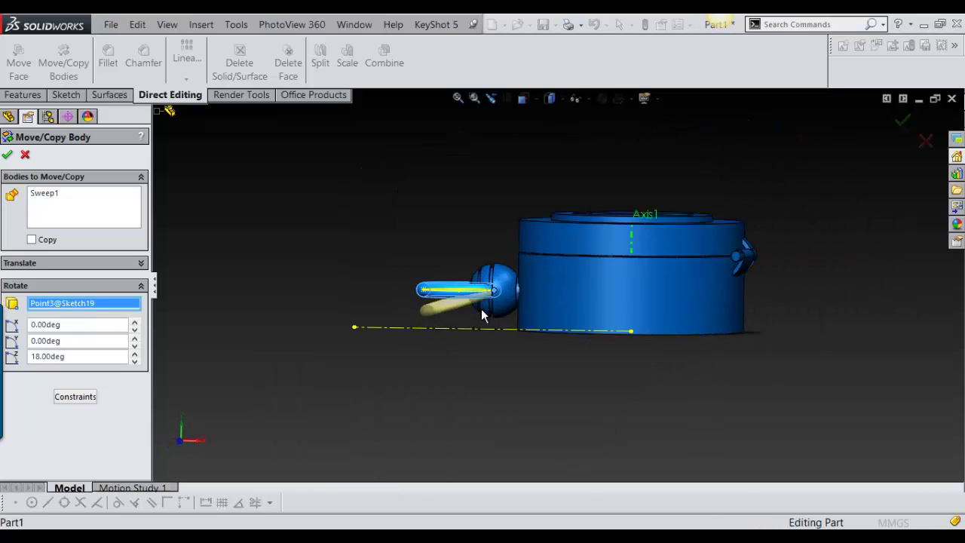
pyautogui.click(135, 360)
pyautogui.click(135, 353)
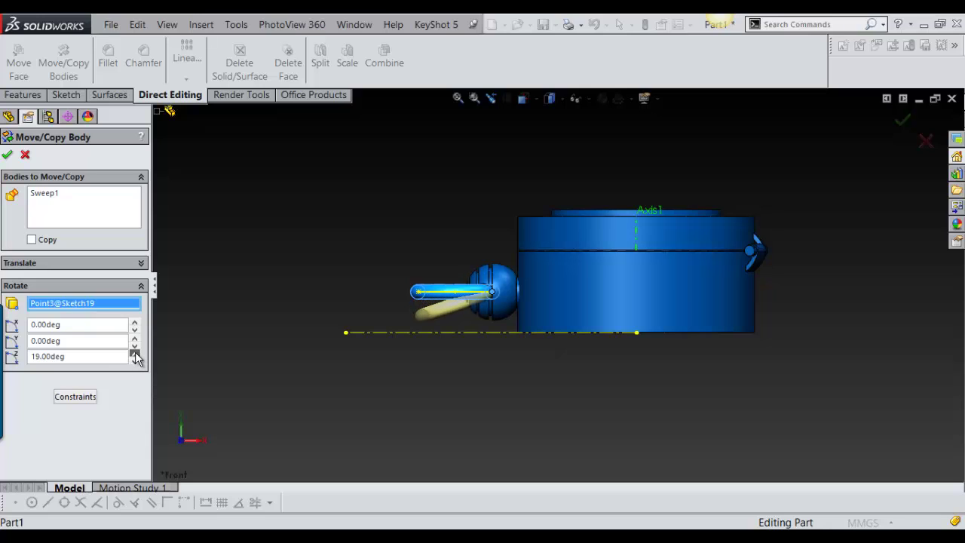